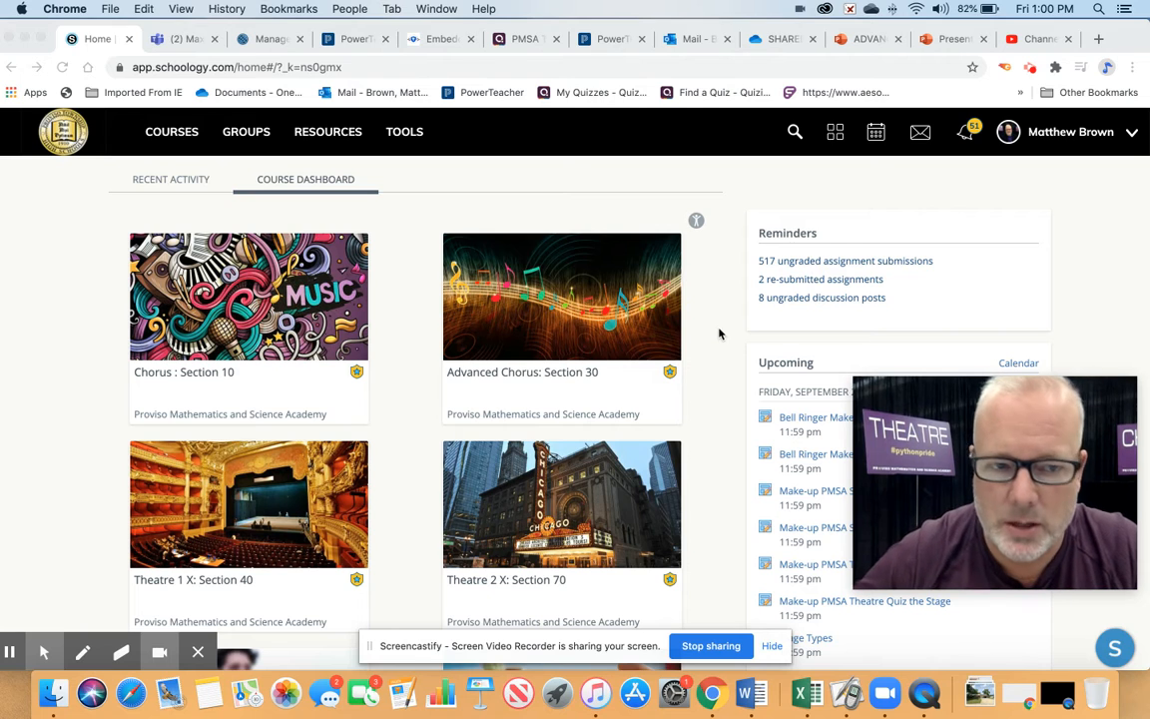
Open the Chorus : Section 10 course and look over the material types that can be added to it
click(261, 317)
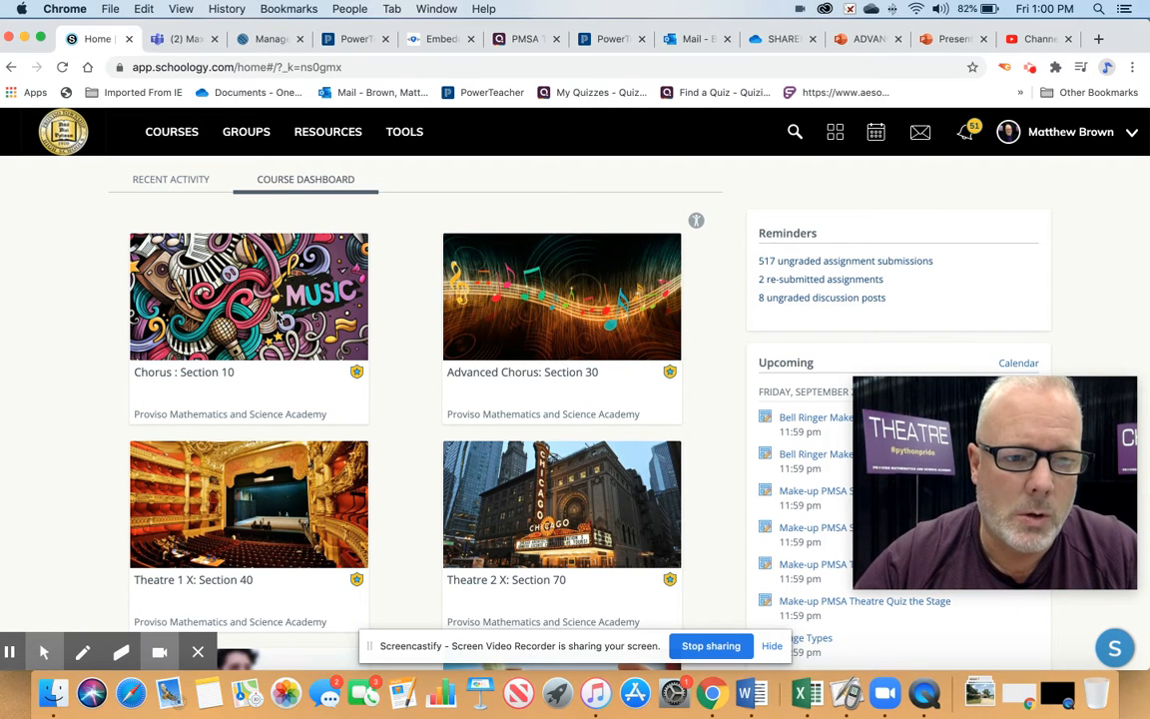
click(277, 318)
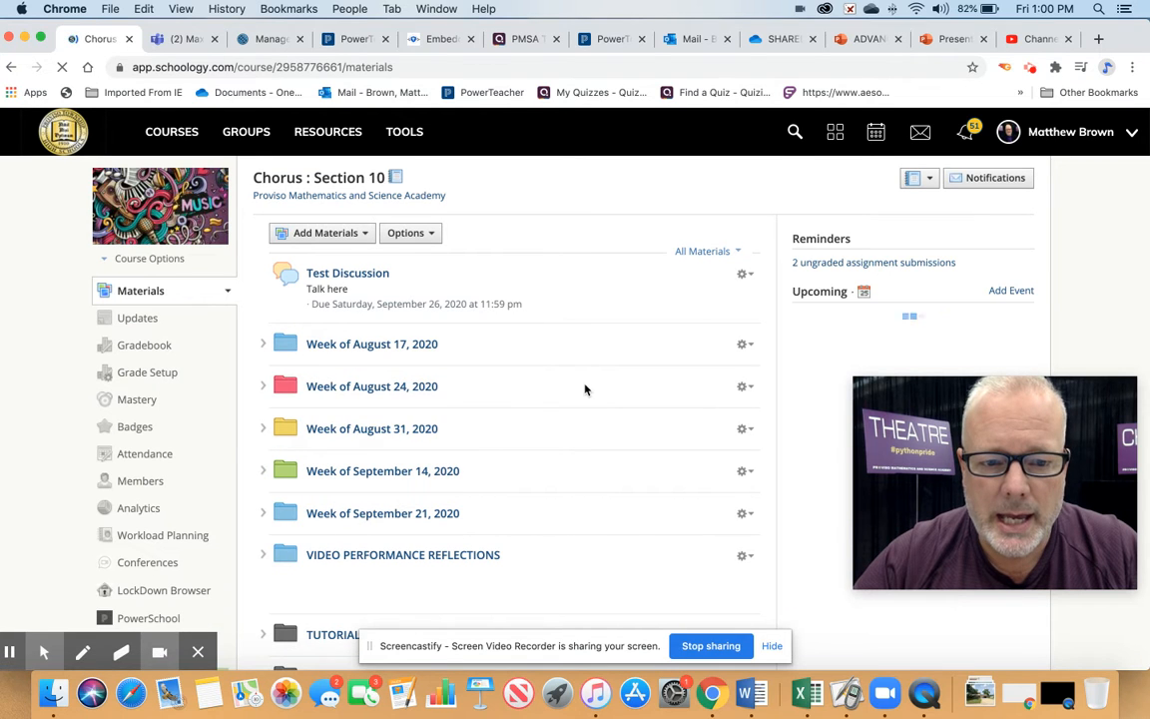
scroll(510, 449, down, 2)
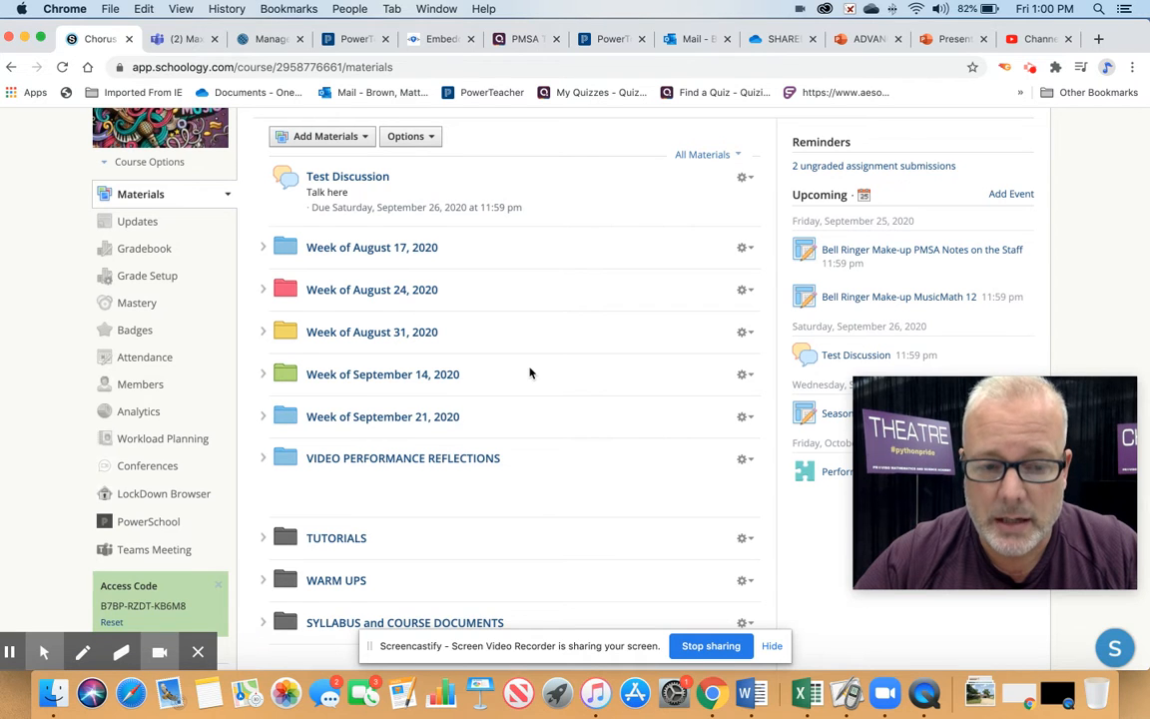
scroll(531, 374, up, 1)
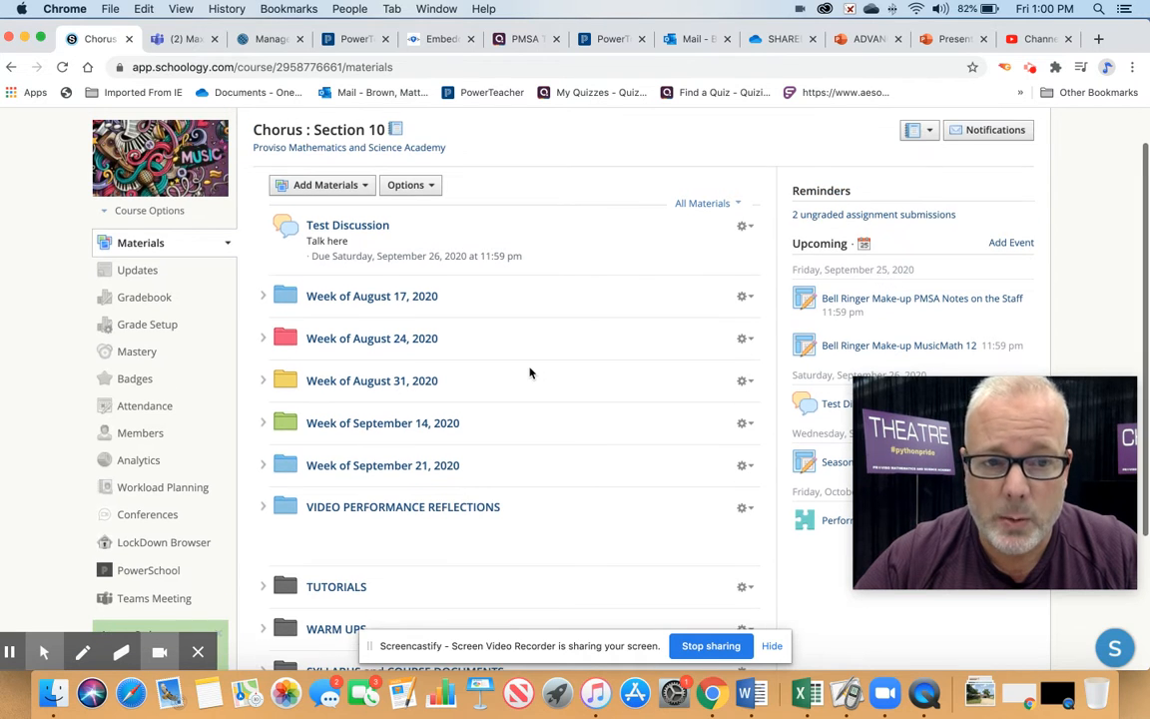
click(365, 188)
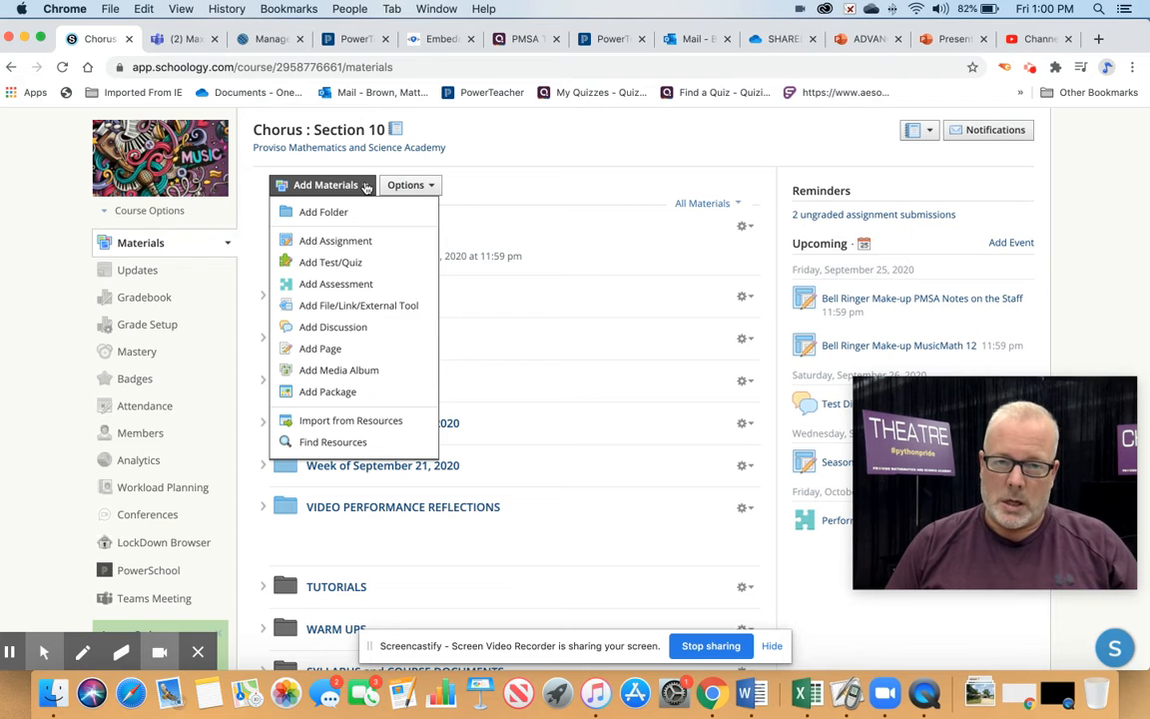
click(581, 125)
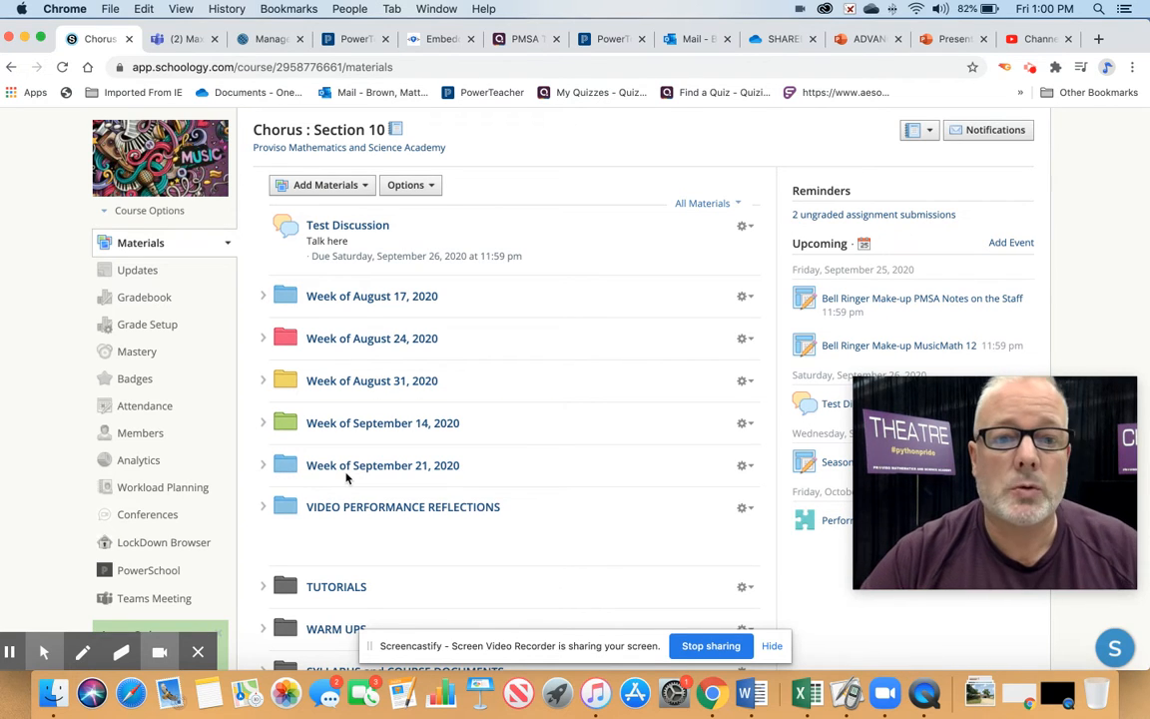
Create a yellow folder titled "Week of September 28, 2020" between the Week of September 21, 2020 and VIDEO PERFORMANCE REFLECTIONS folders
mouse_move(346, 478)
mouse_down()
mouse_move(331, 515)
mouse_move(334, 488)
mouse_move(295, 487)
mouse_move(355, 490)
mouse_move(320, 488)
mouse_move(329, 494)
mouse_up()
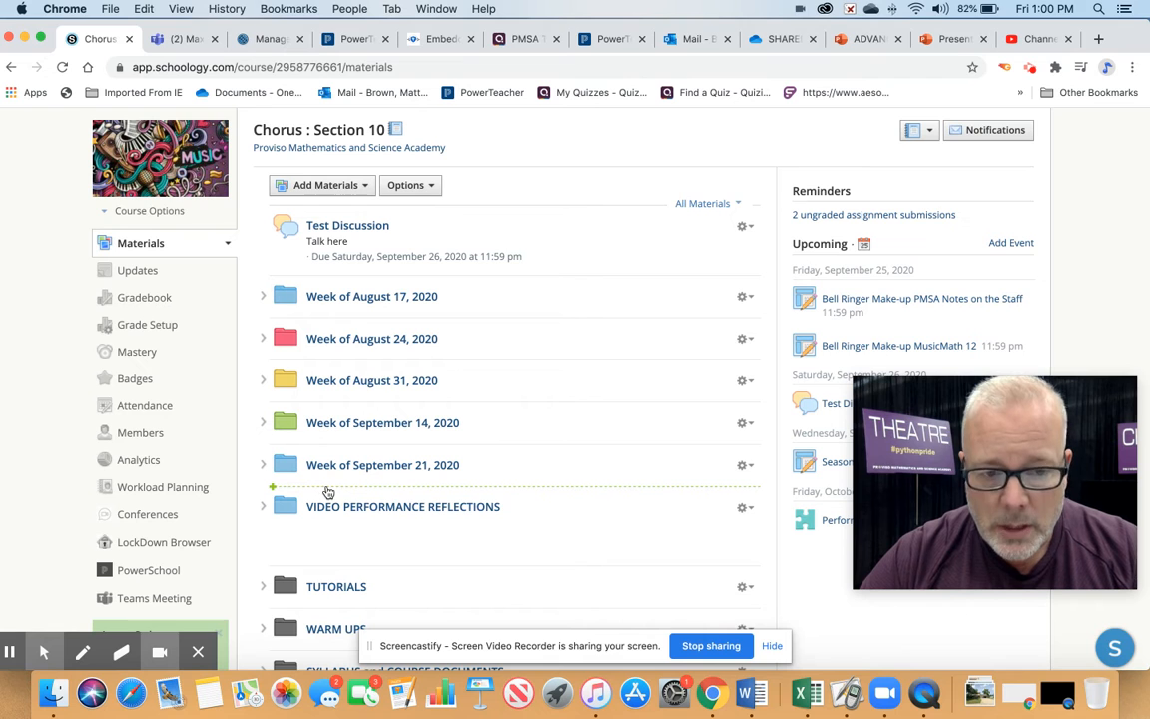
click(328, 489)
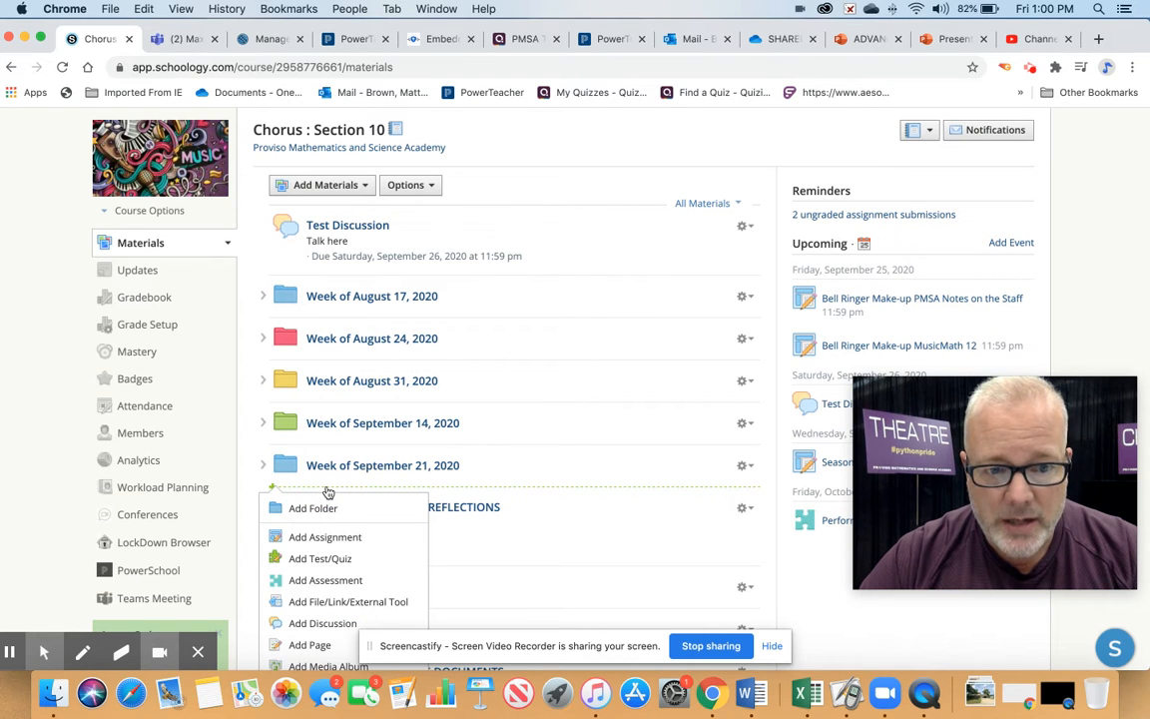
scroll(329, 523, down, 3)
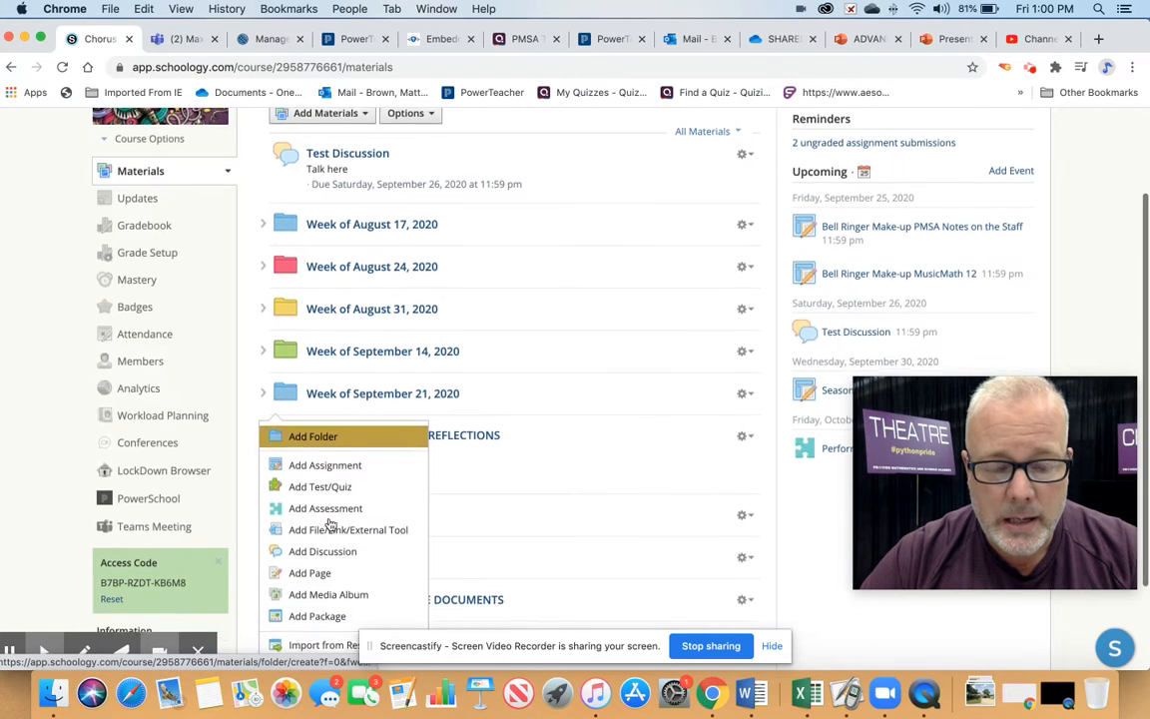
click(321, 431)
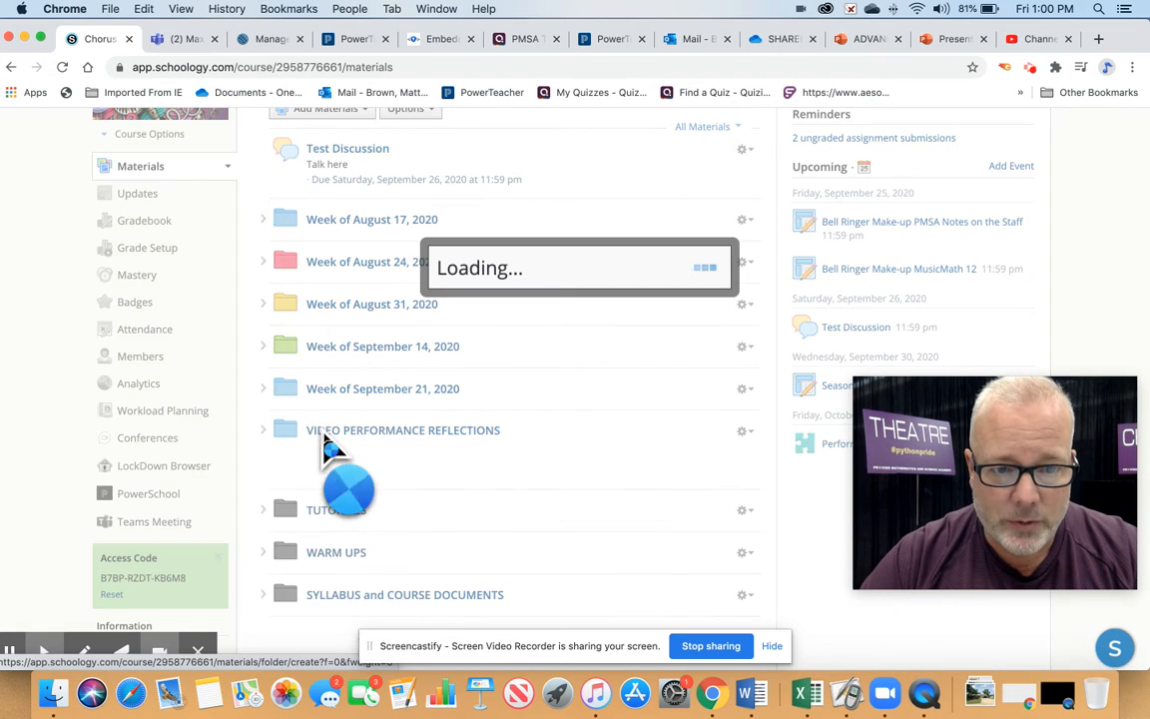
text(Week of)
text( Setpem)
key(BackSpace)
key(BackSpace)
key(BackSpace)
key(BackSpace)
text(ptember)
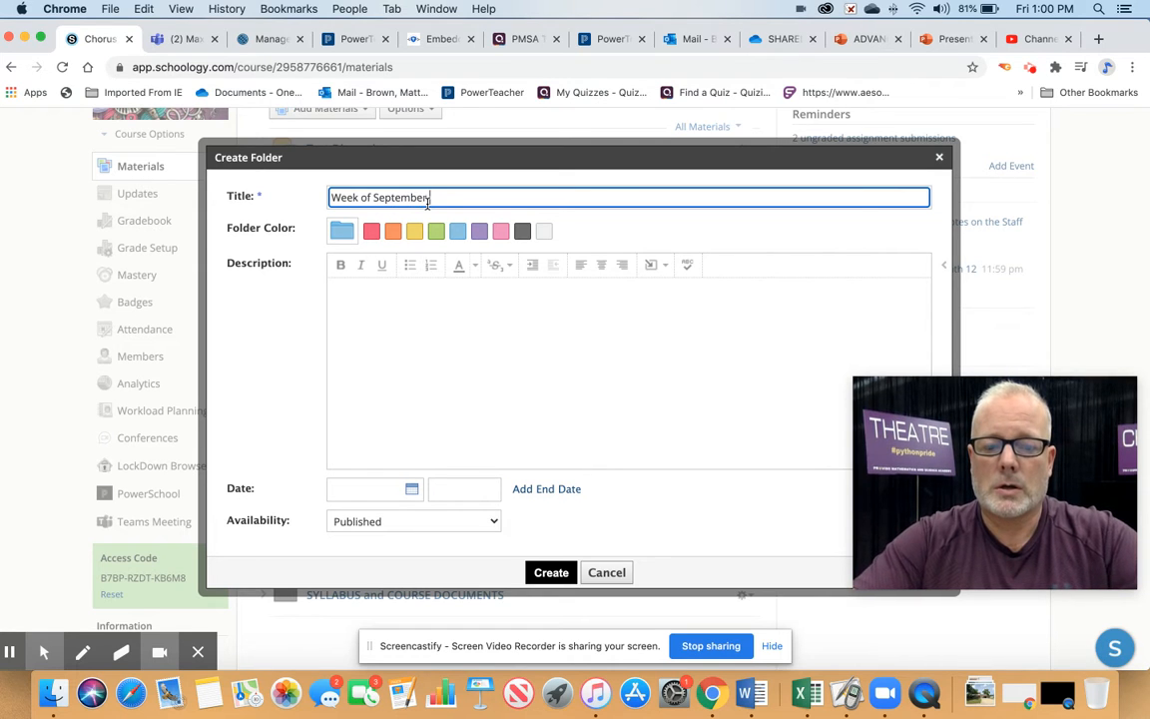
text( 28, 2020)
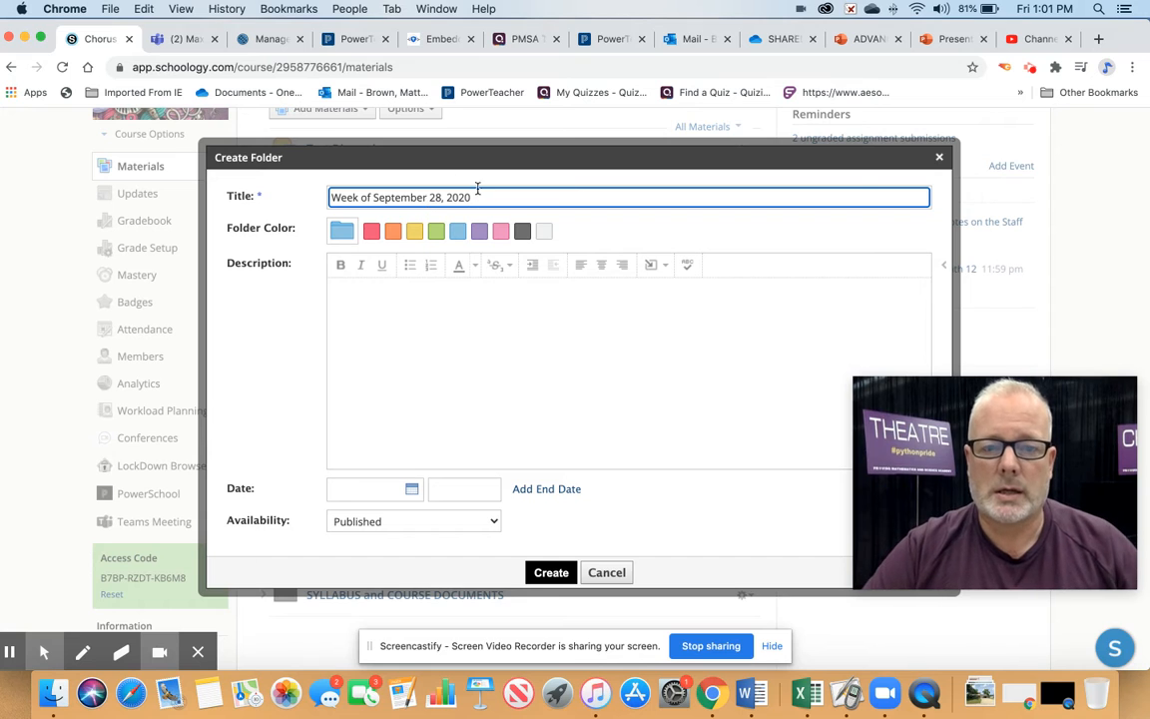
click(416, 232)
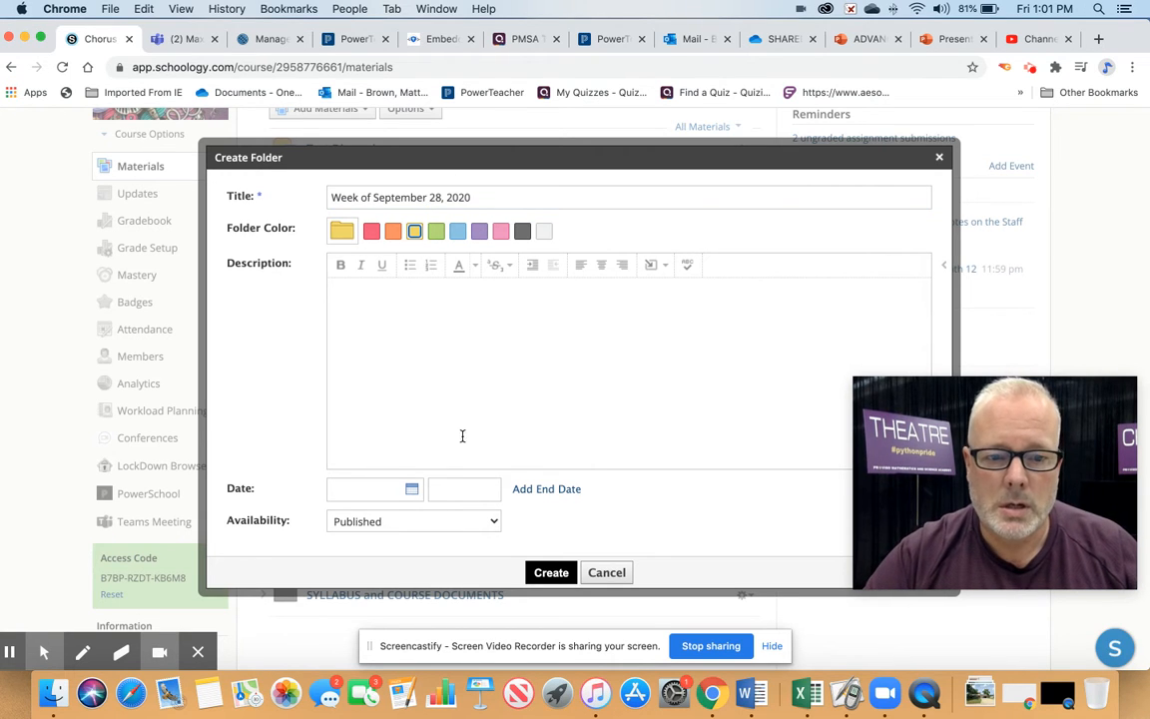
click(553, 572)
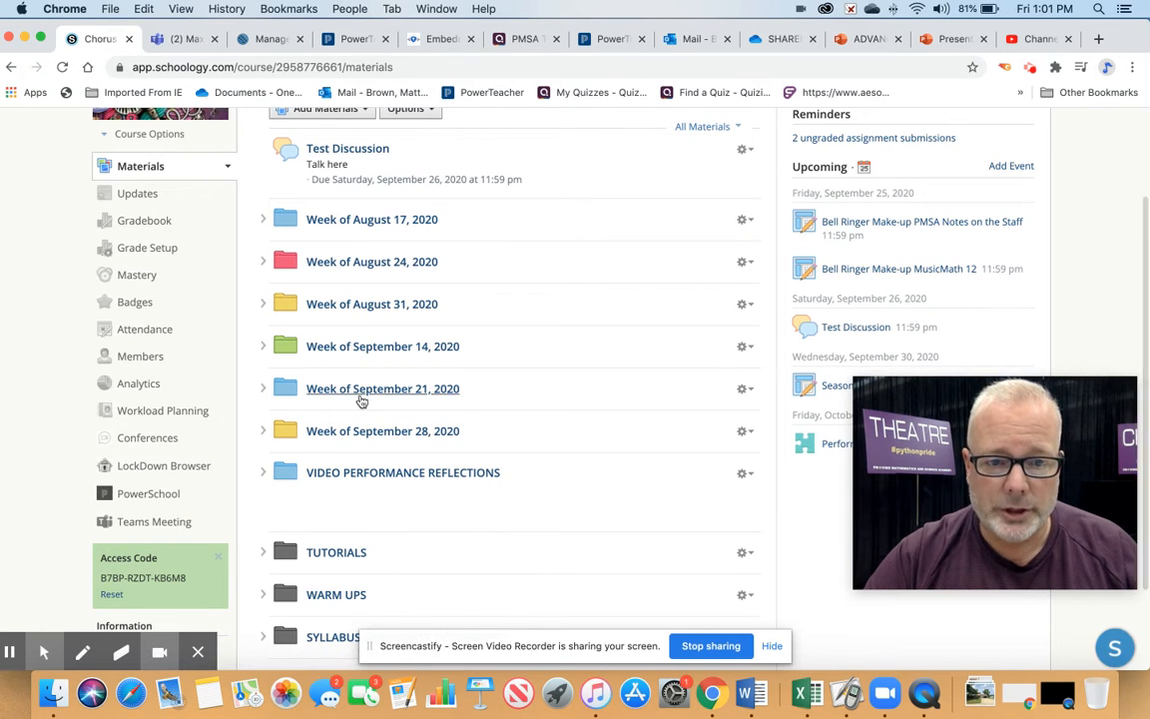
Inside the Week of September 28, 2020 folder, create a pink subfolder titled "Performance Reflections"
click(389, 439)
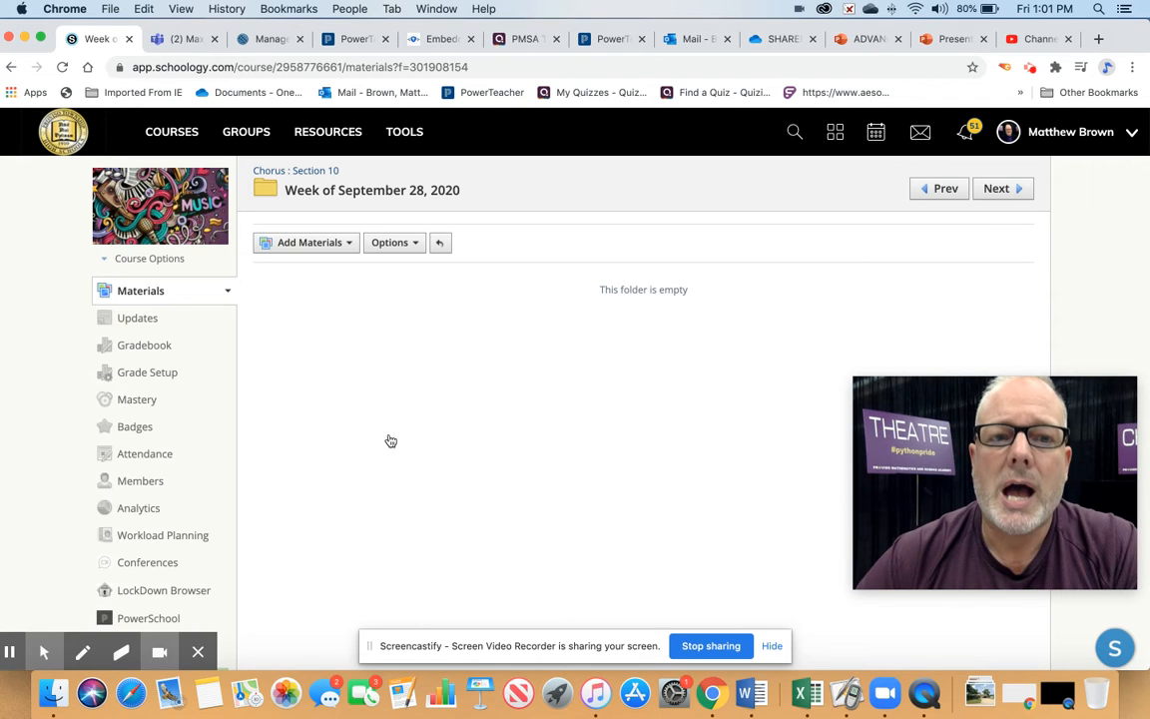
click(348, 247)
click(303, 267)
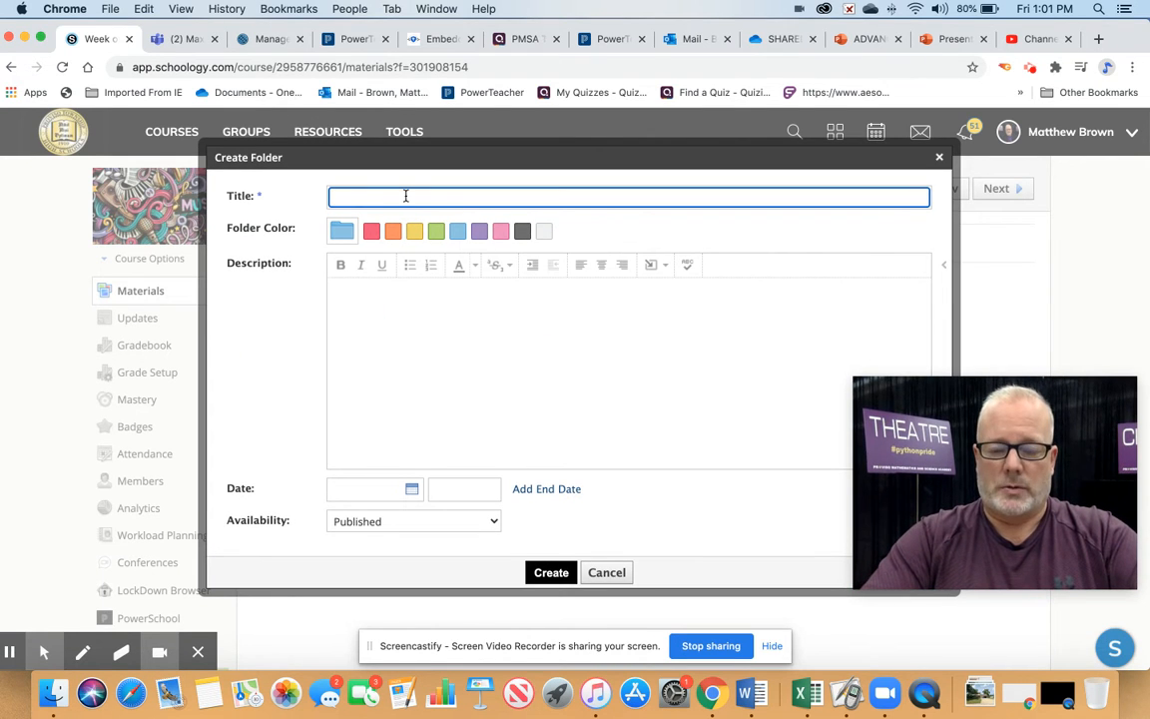
text(Performance R)
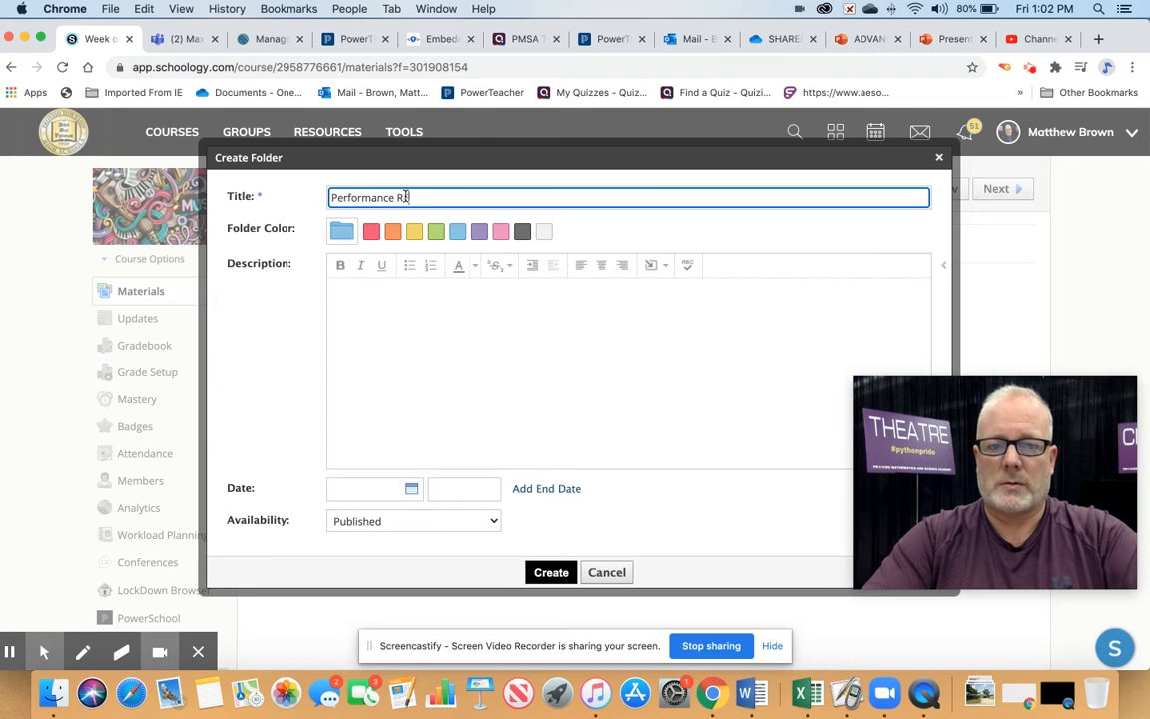
text(eflections)
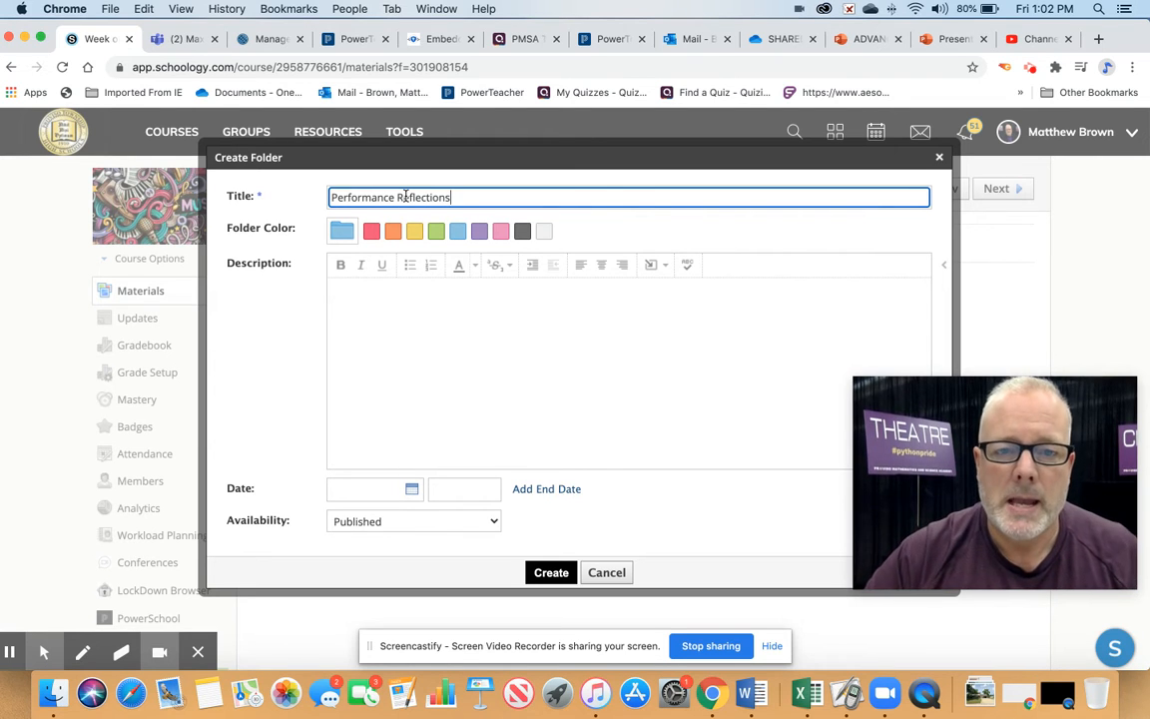
click(502, 231)
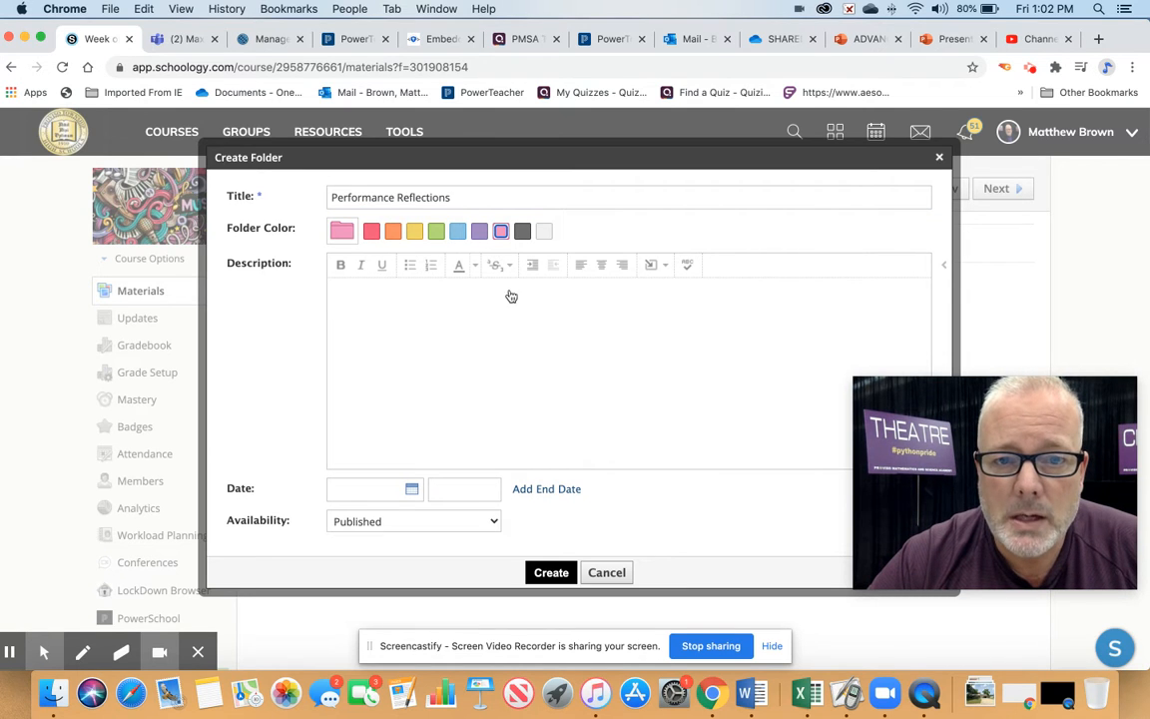
click(550, 572)
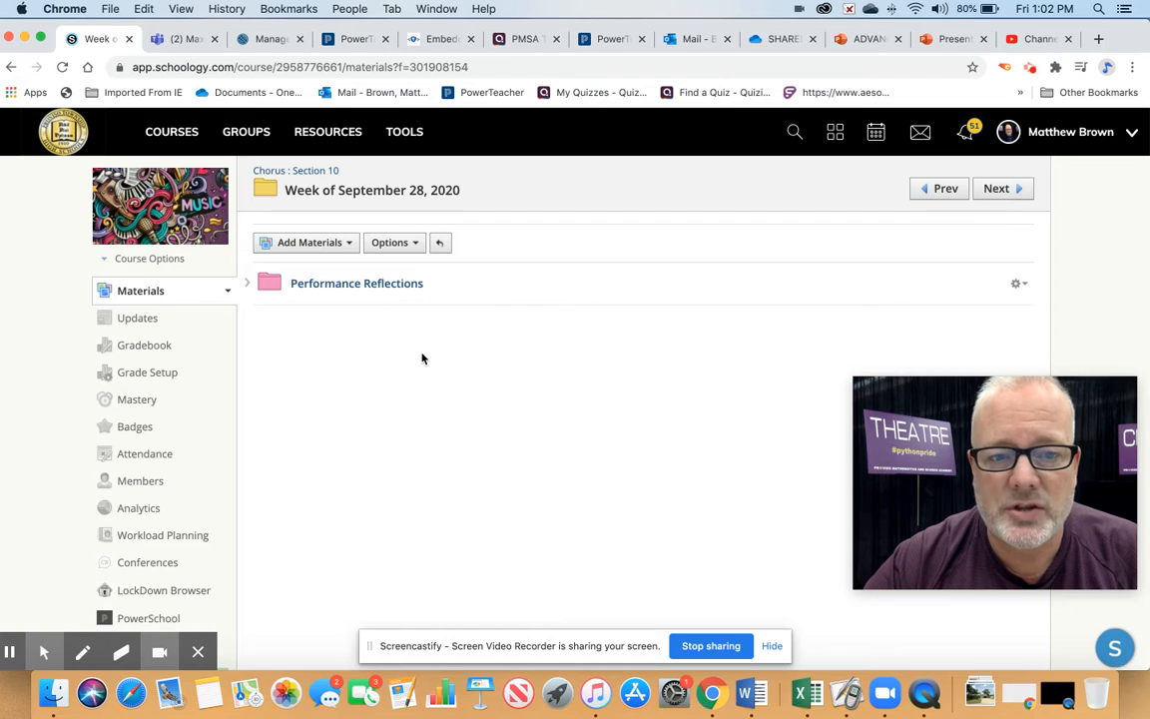
click(1022, 287)
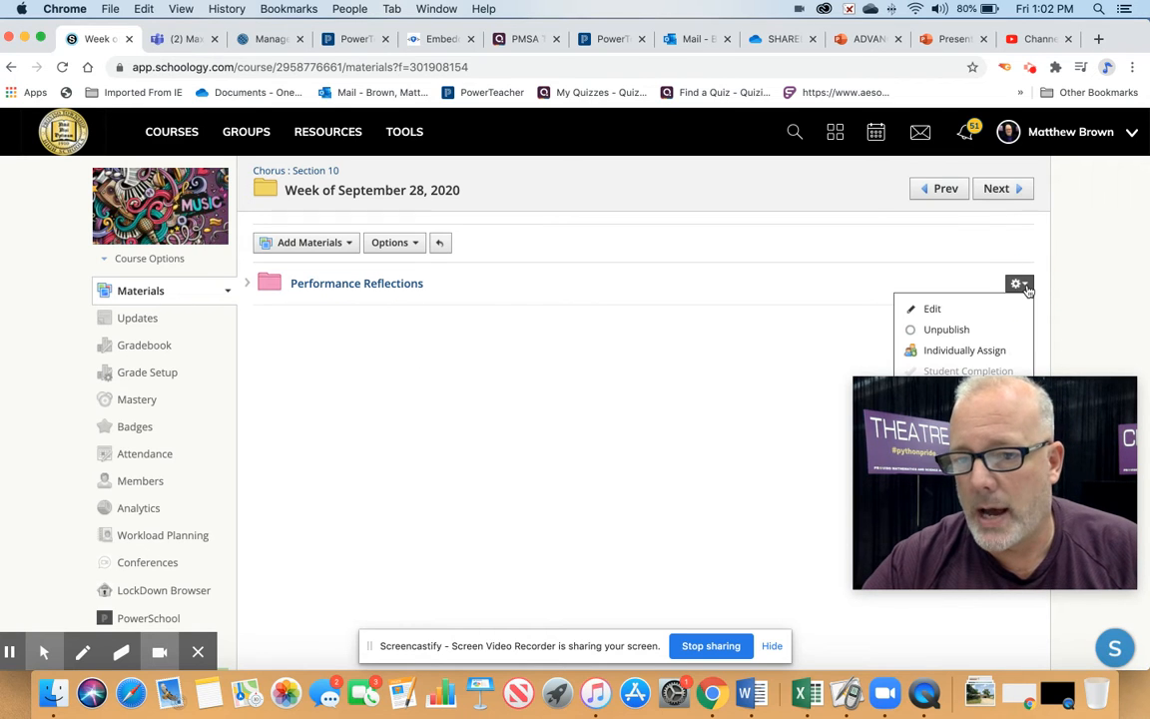
click(938, 309)
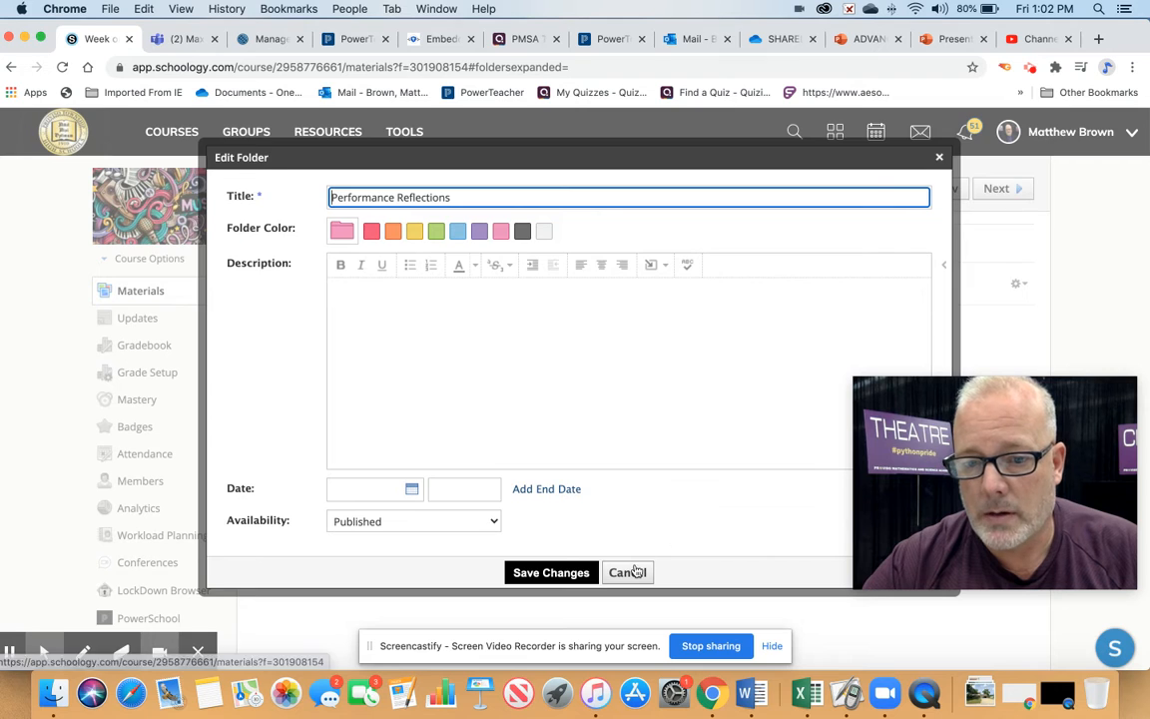
click(635, 571)
Open the Performance Reflections folder for editing and start inserting an image from the web into its description
click(1021, 287)
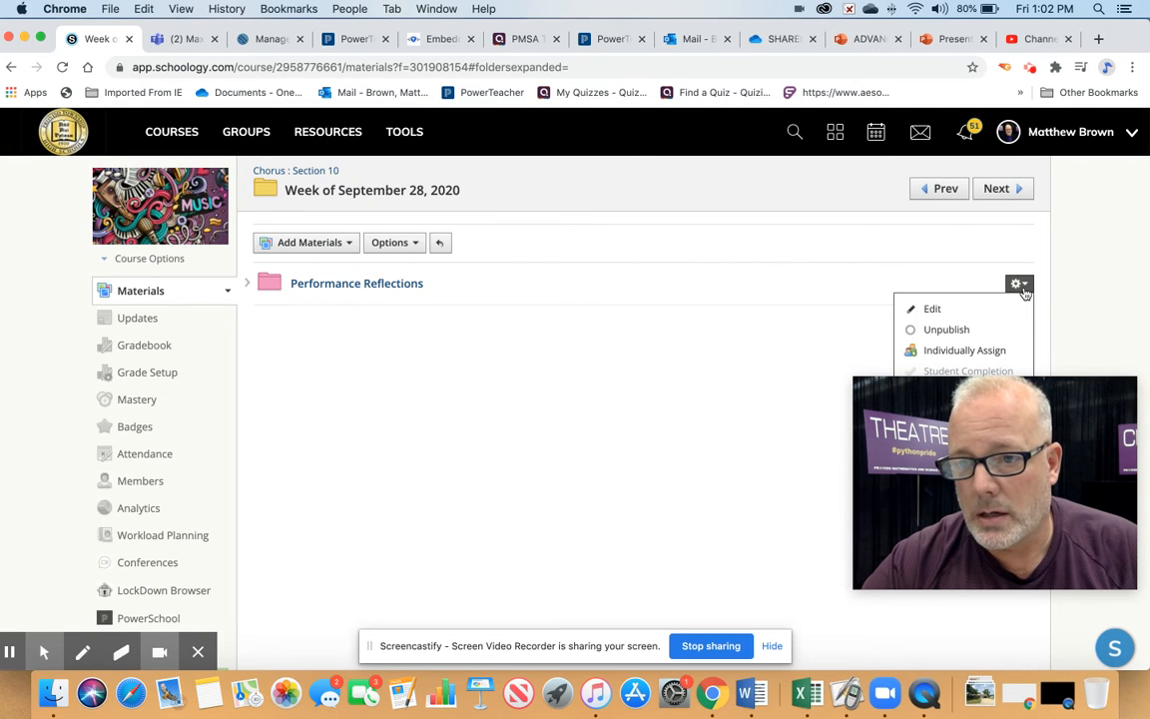
click(927, 309)
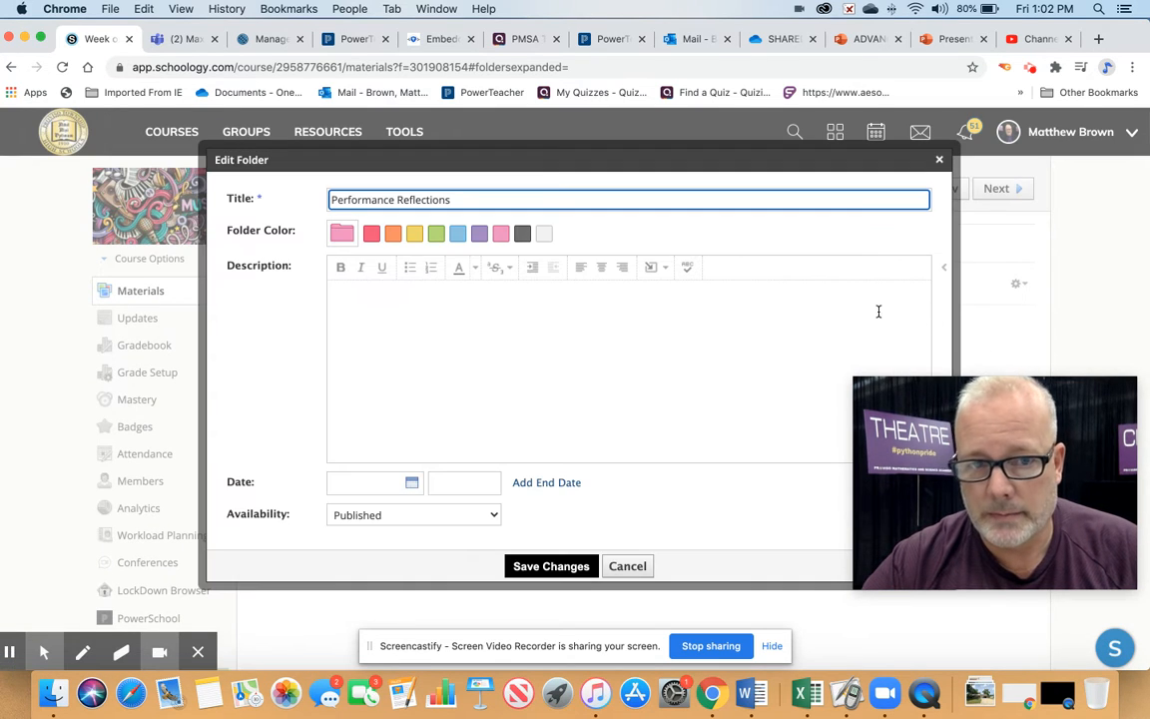
click(665, 273)
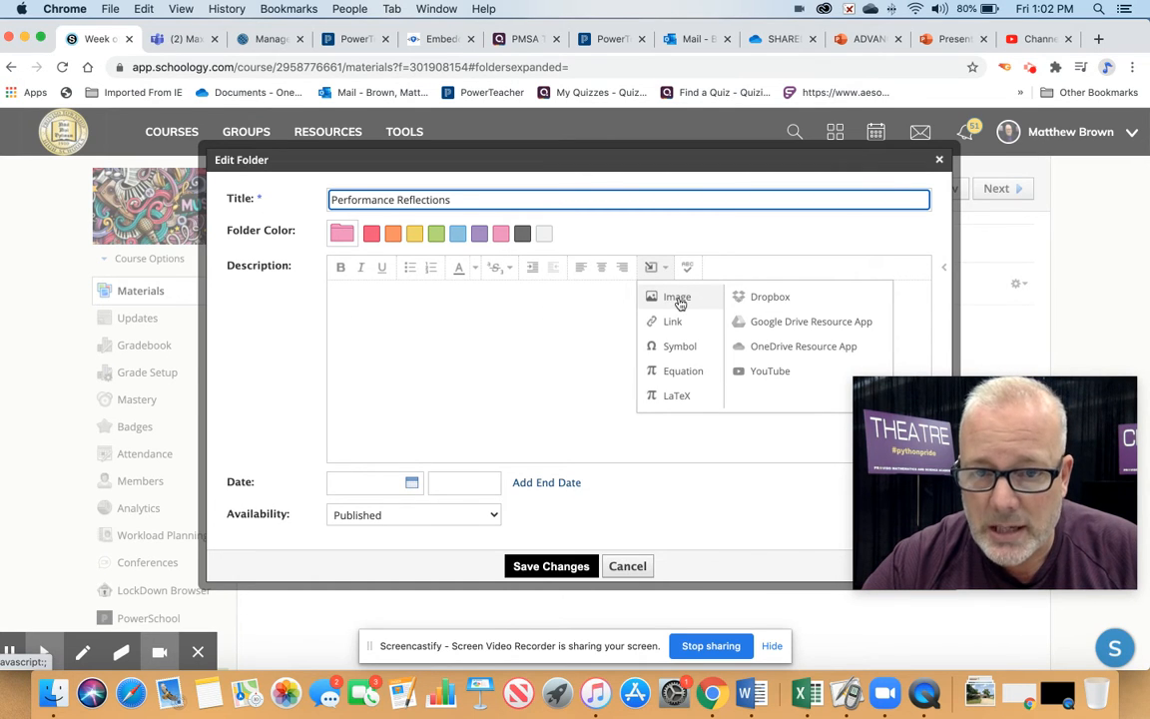
click(678, 299)
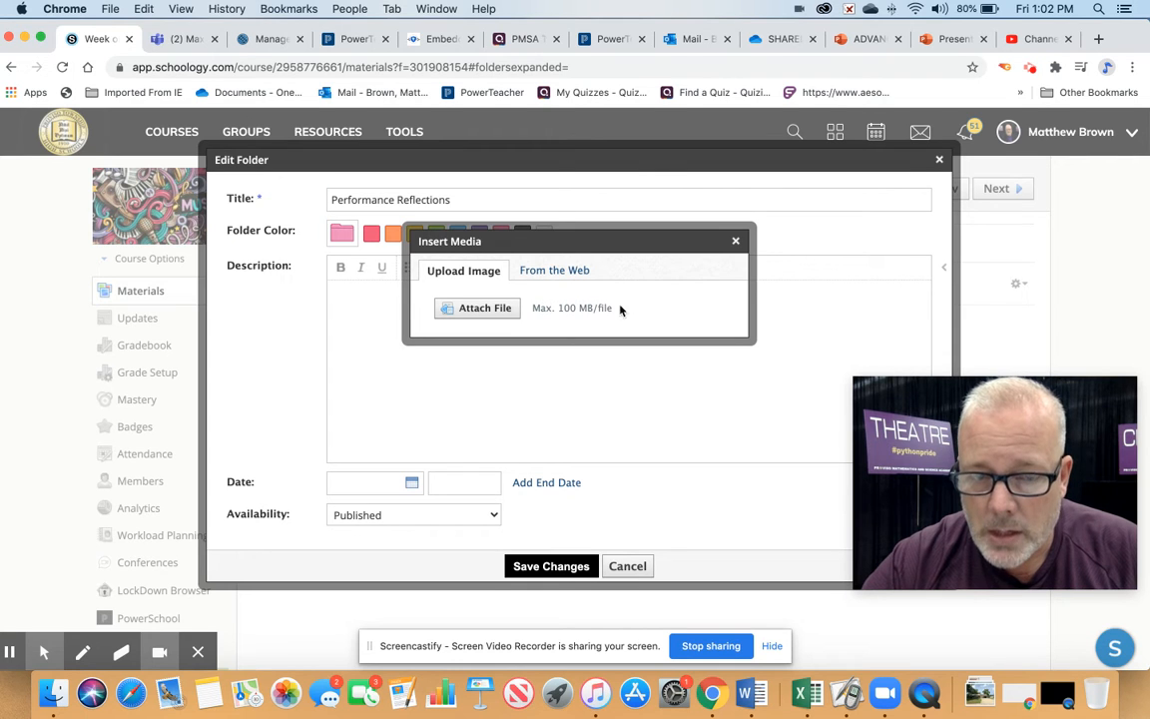
click(551, 271)
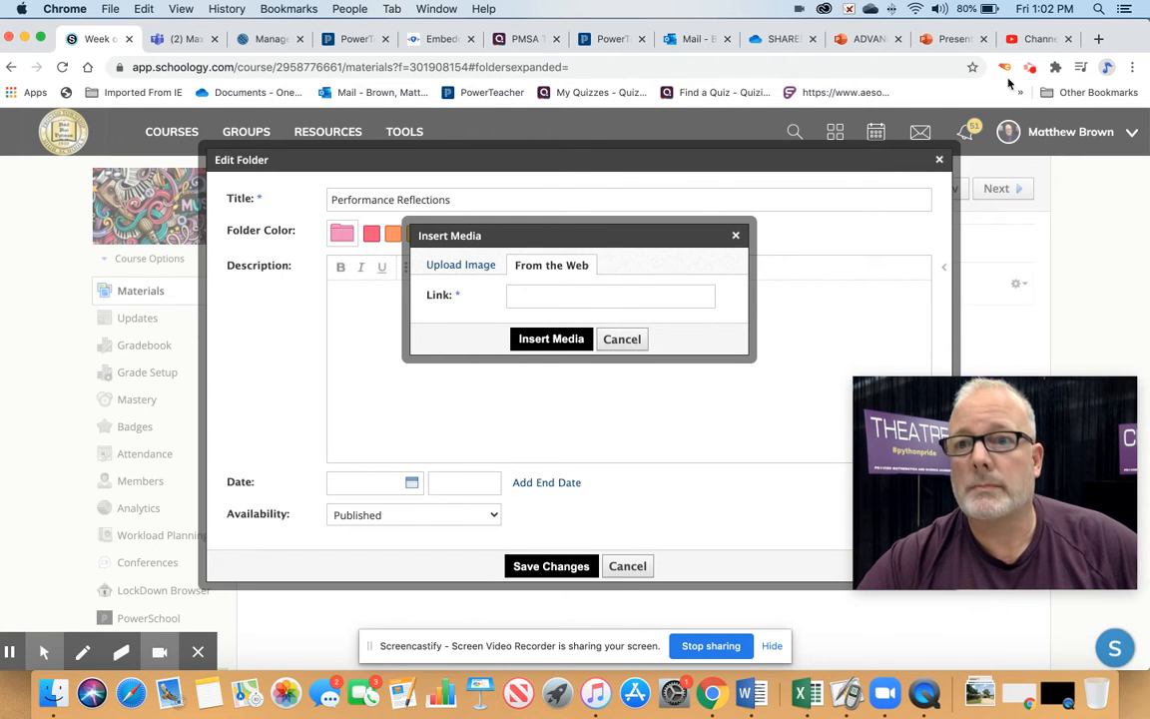
Search Google for "music" in a new browser tab and show the image results
key(super+t)
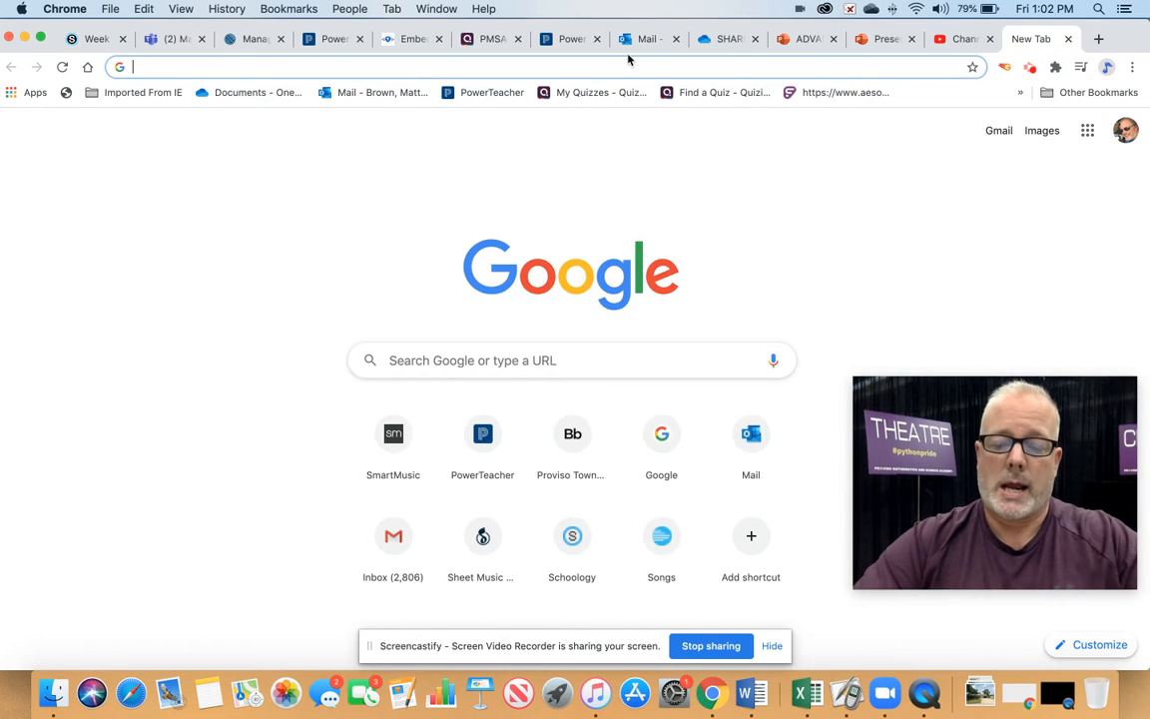
text(music)
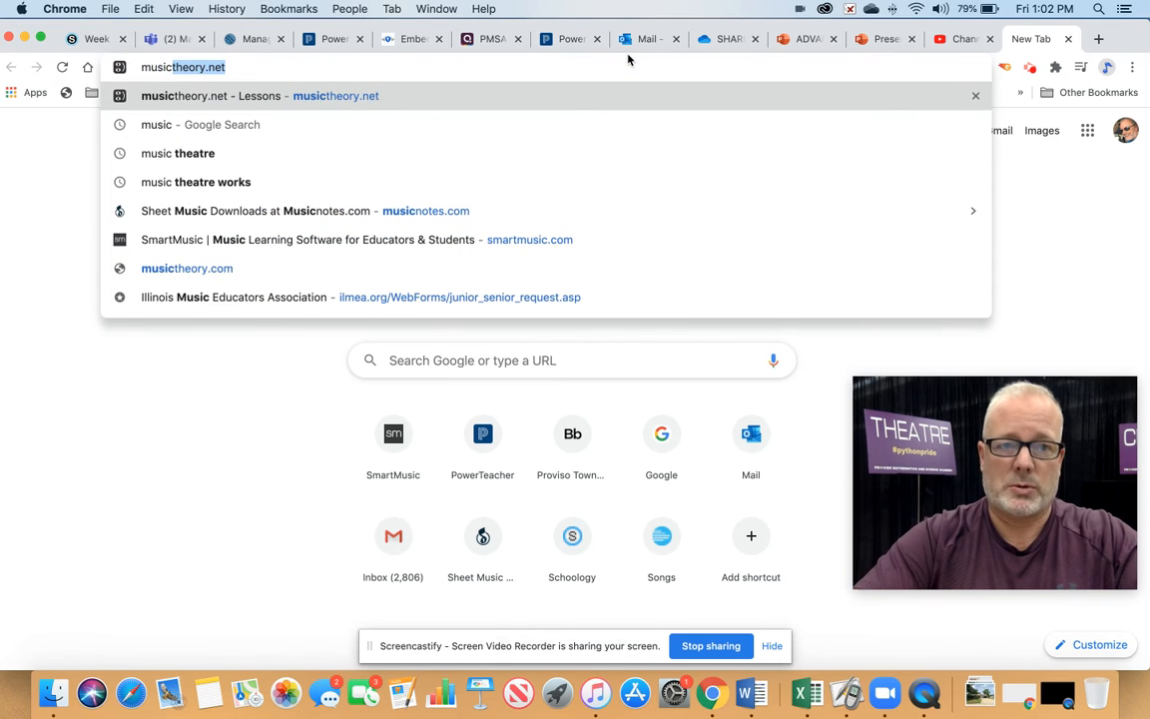
key(Return)
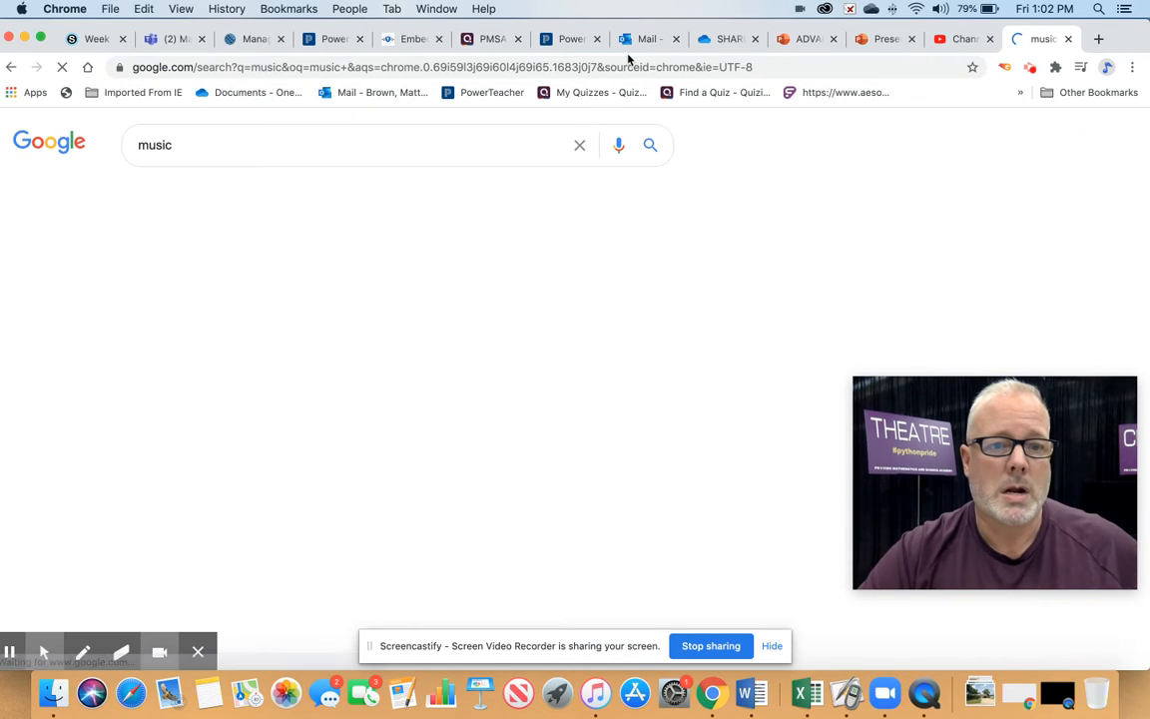
click(279, 198)
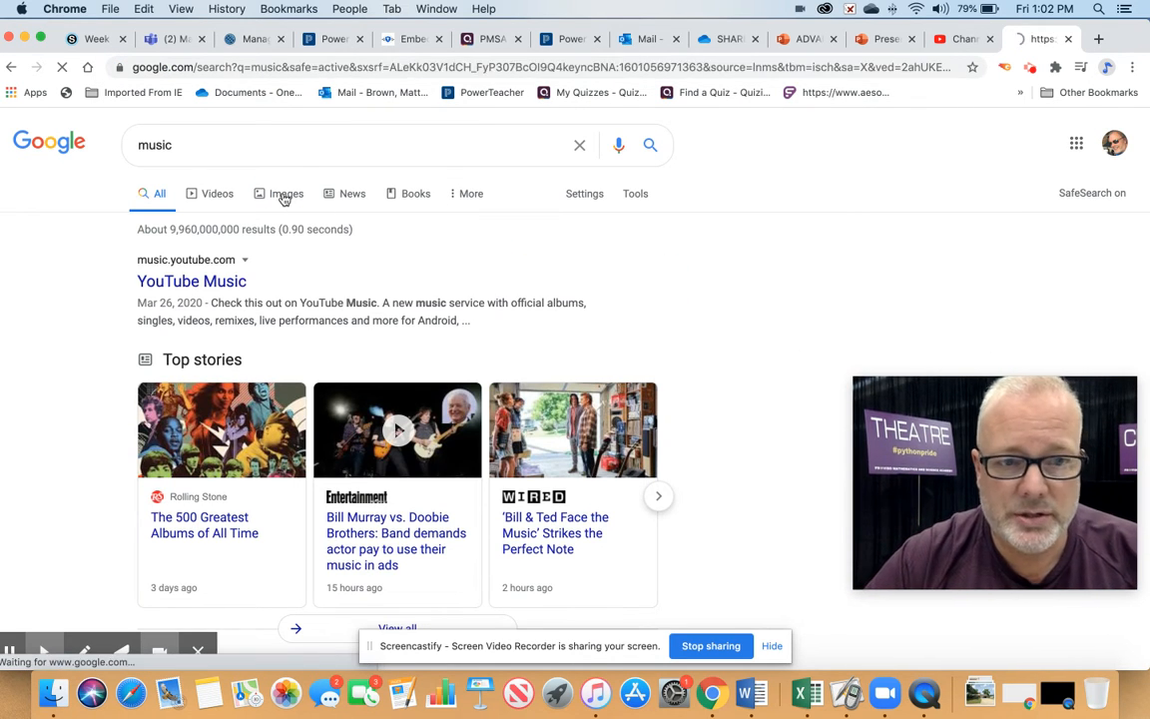
Filter the music images to Creative Commons licenses usage rights and narrow them to the wallpaper category
click(605, 189)
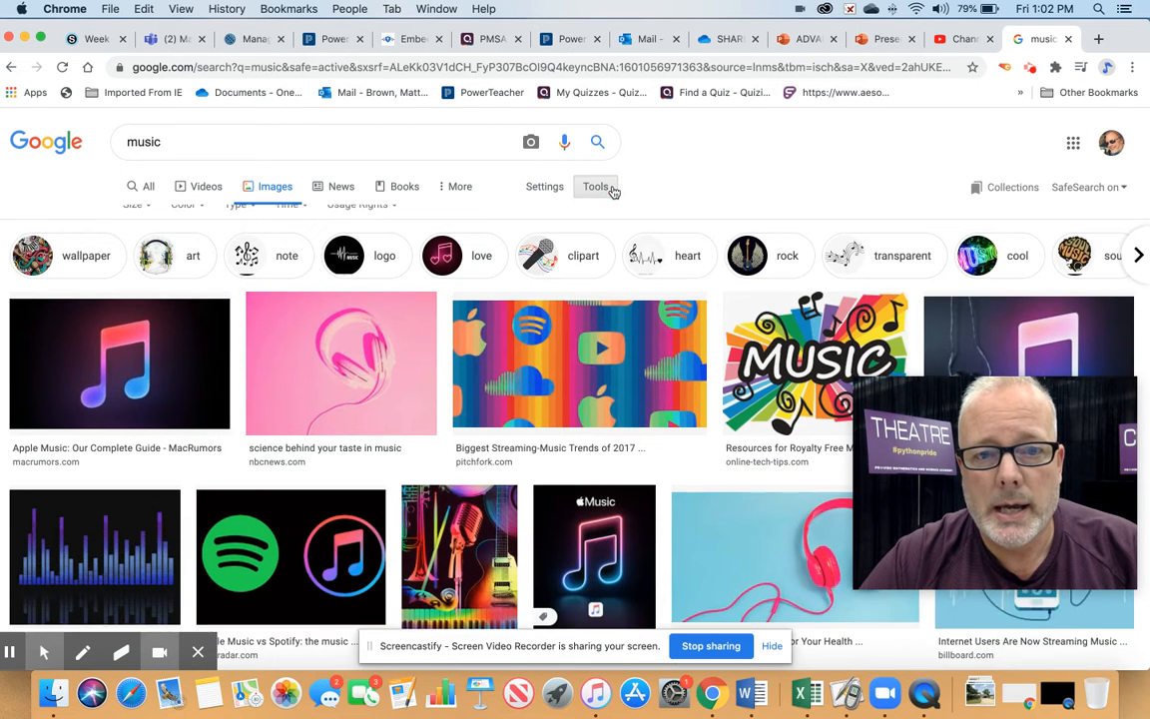
click(396, 218)
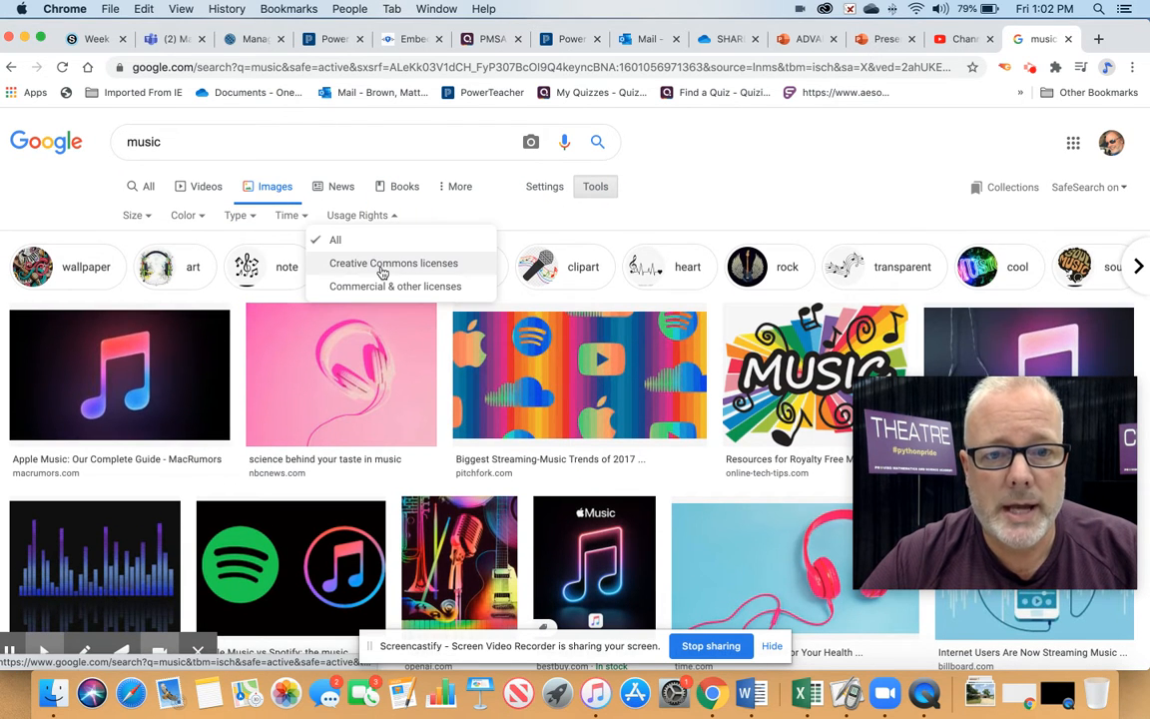
click(384, 263)
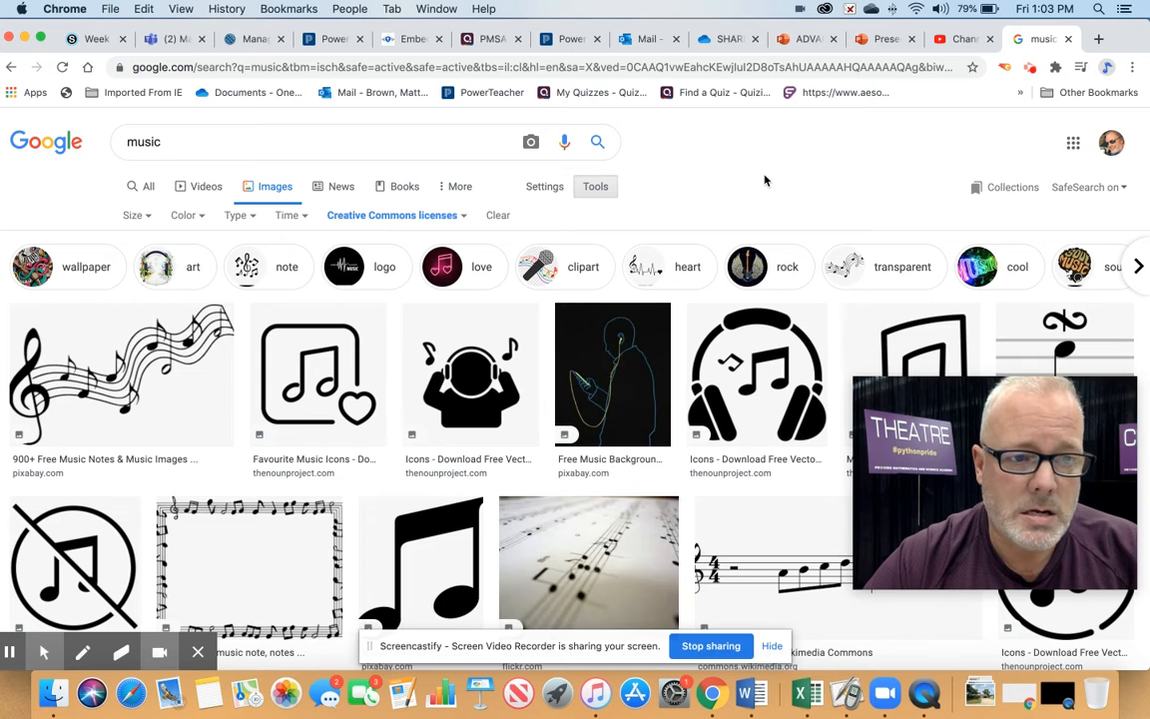
click(70, 282)
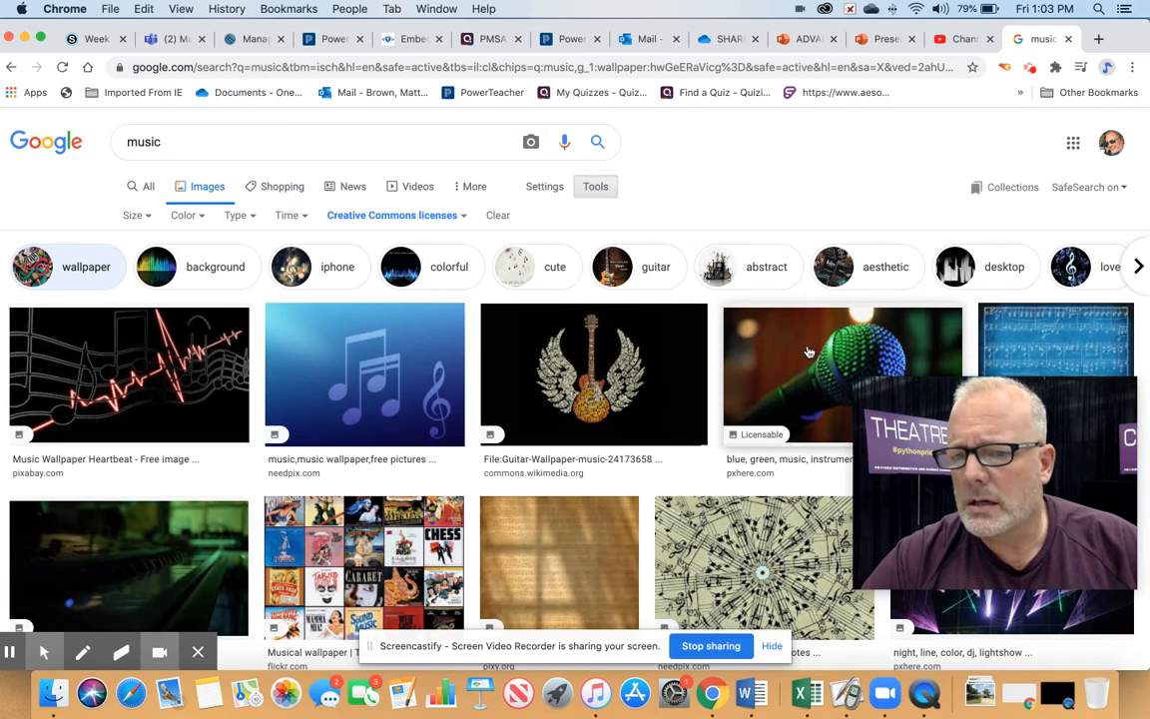
Find the blue-lit rock concert photo from pxhere.com in the results and open the image in its own browser tab
scroll(809, 351, down, 10)
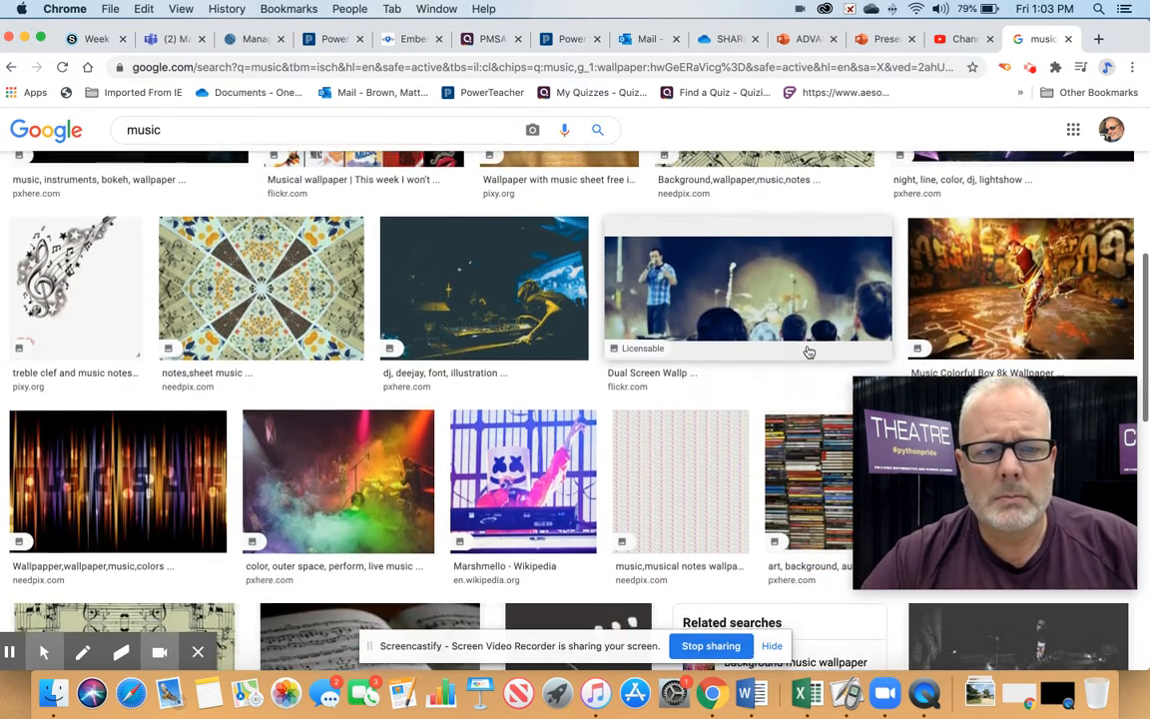
scroll(808, 351, down, 3)
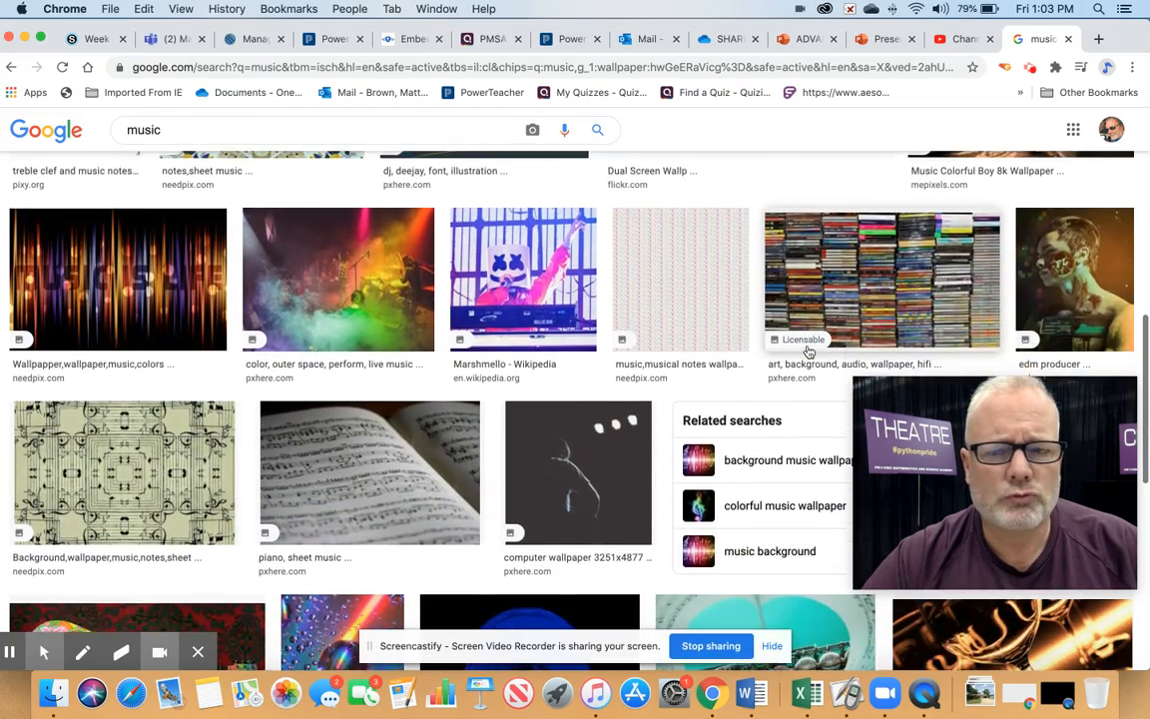
scroll(808, 351, down, 5)
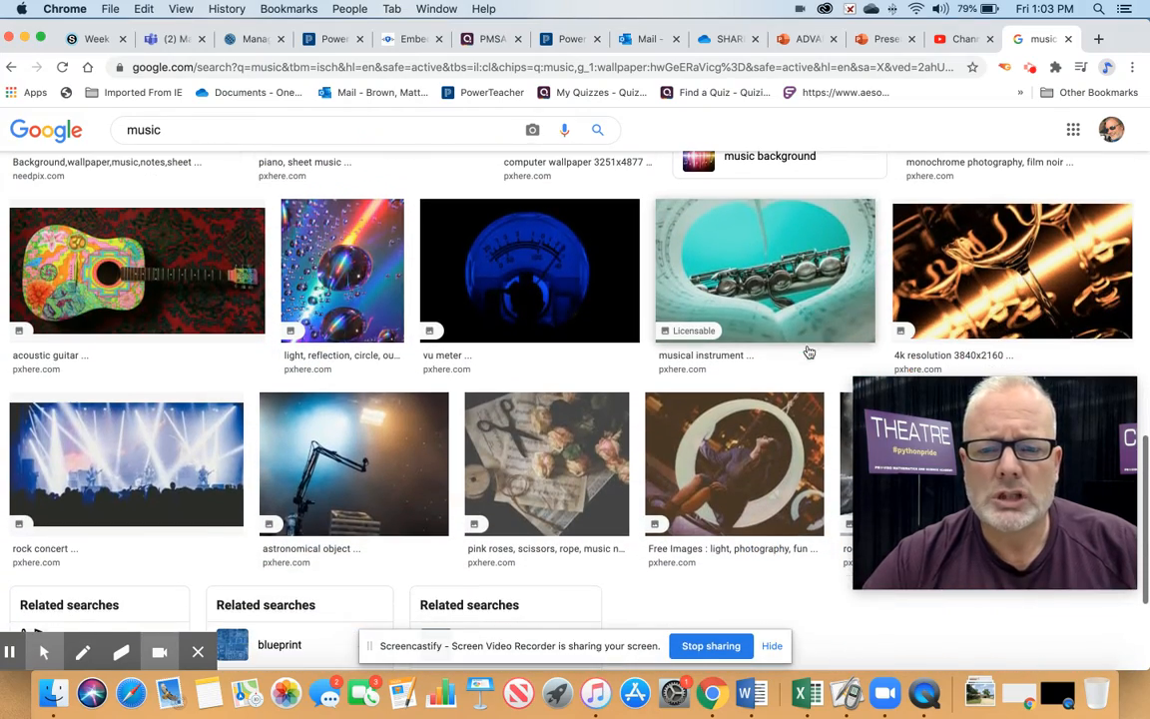
click(167, 443)
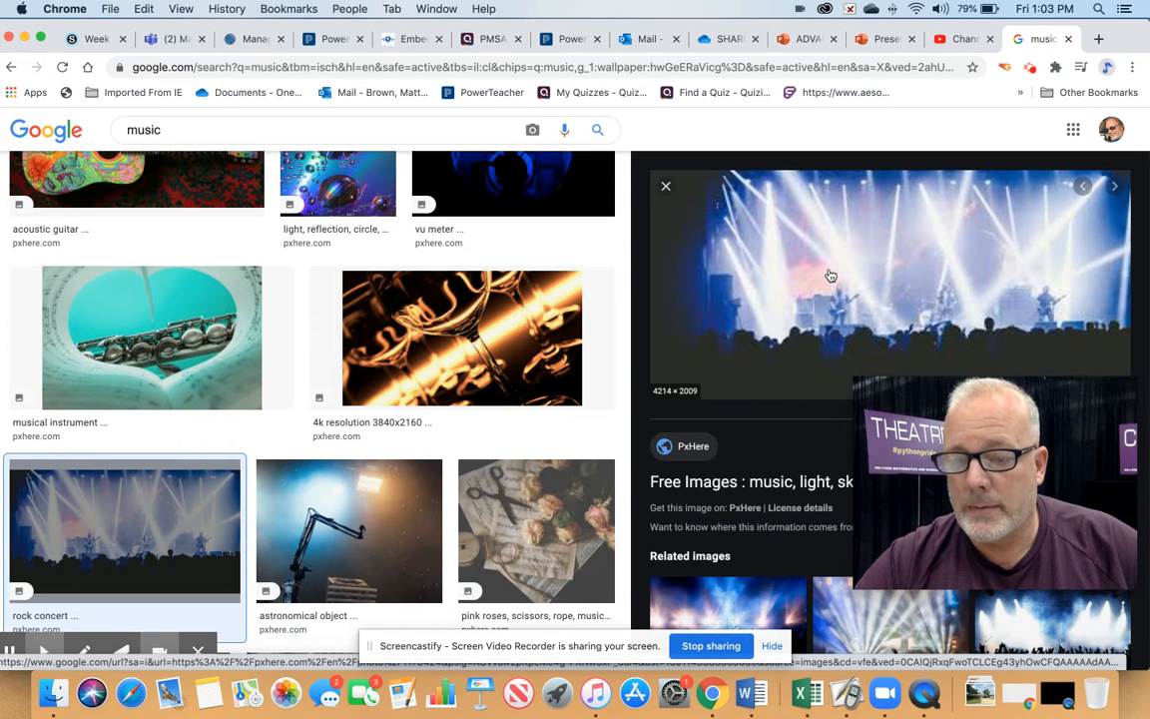
right_click(830, 275)
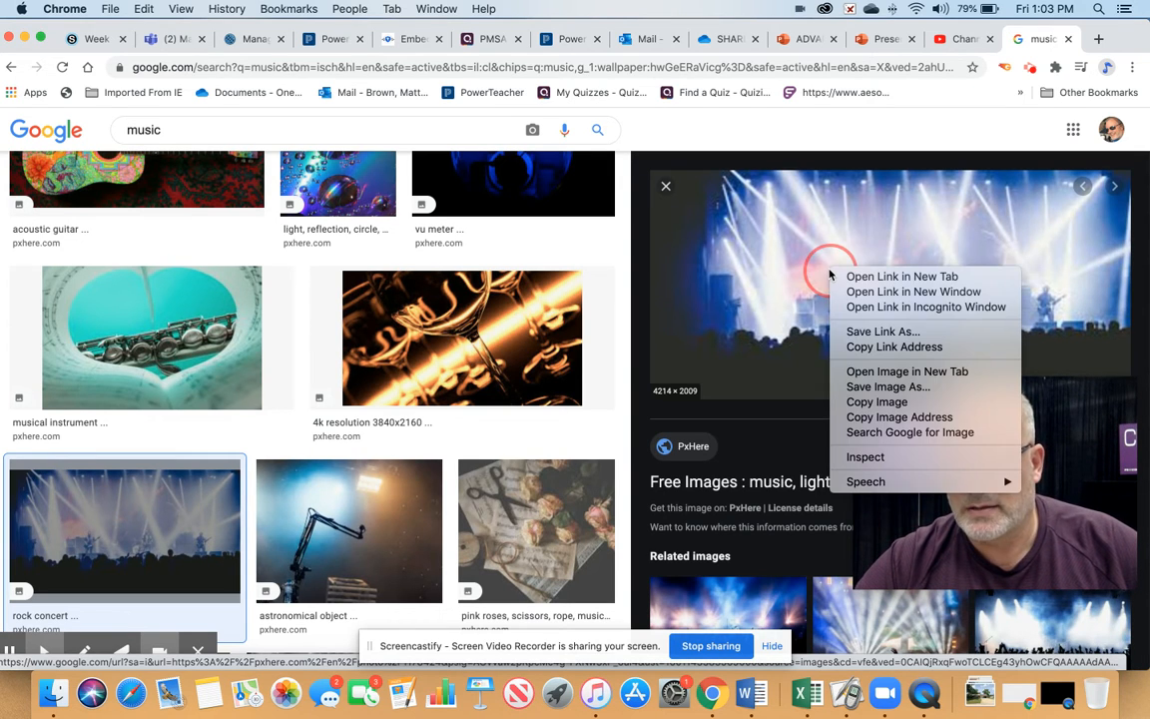
click(868, 370)
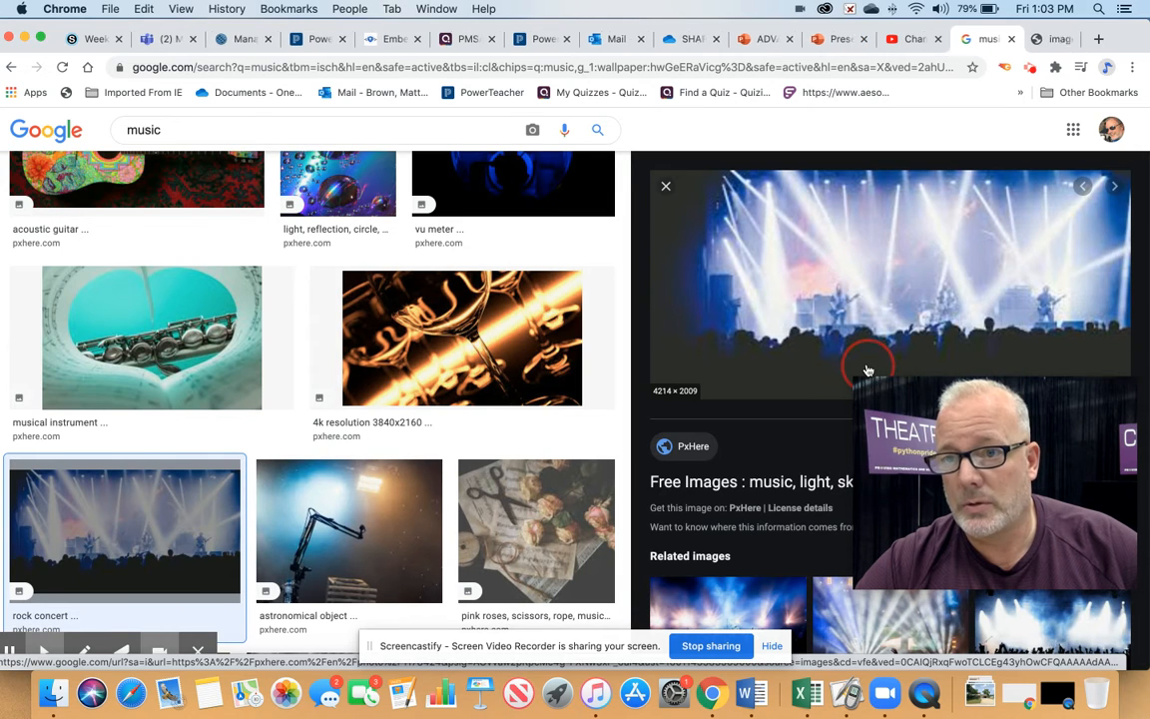
click(1038, 40)
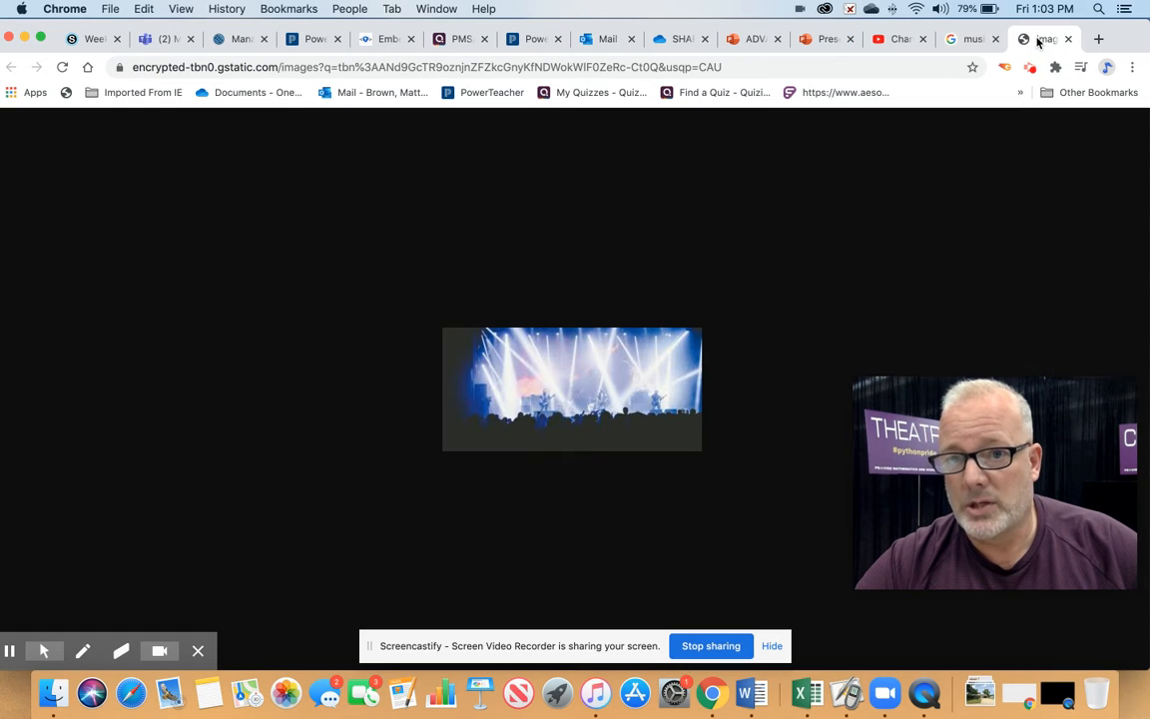
Copy the full web address of the opened concert image
click(828, 68)
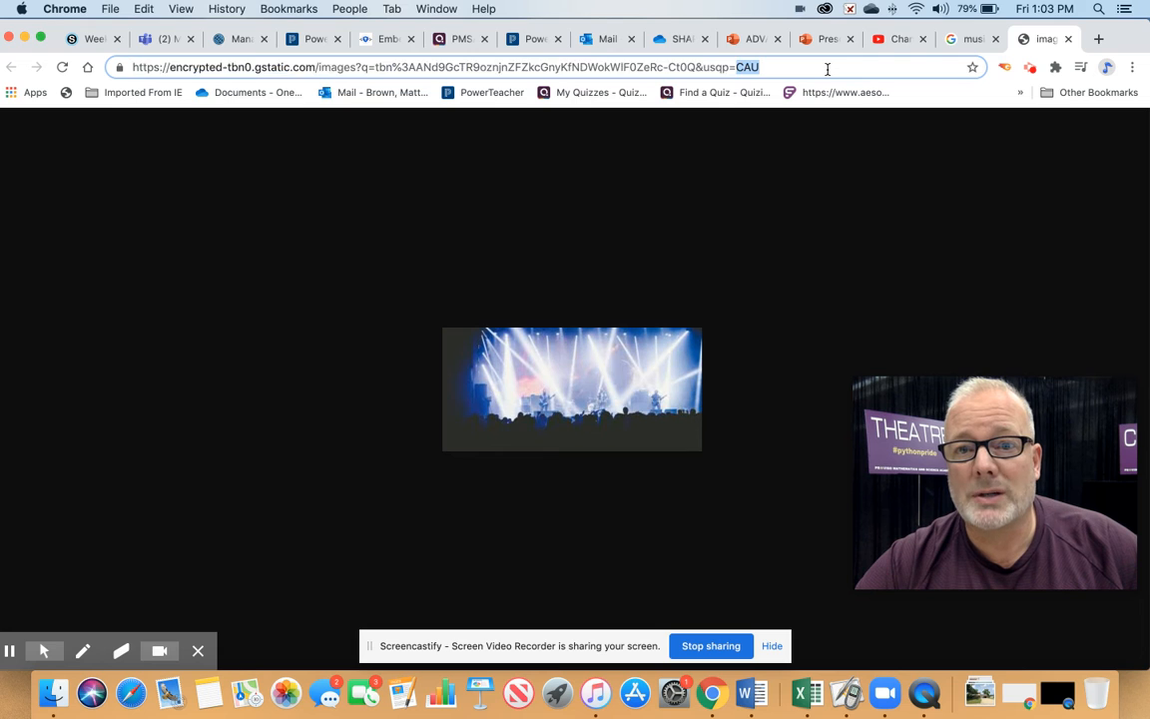
triple_click(828, 69)
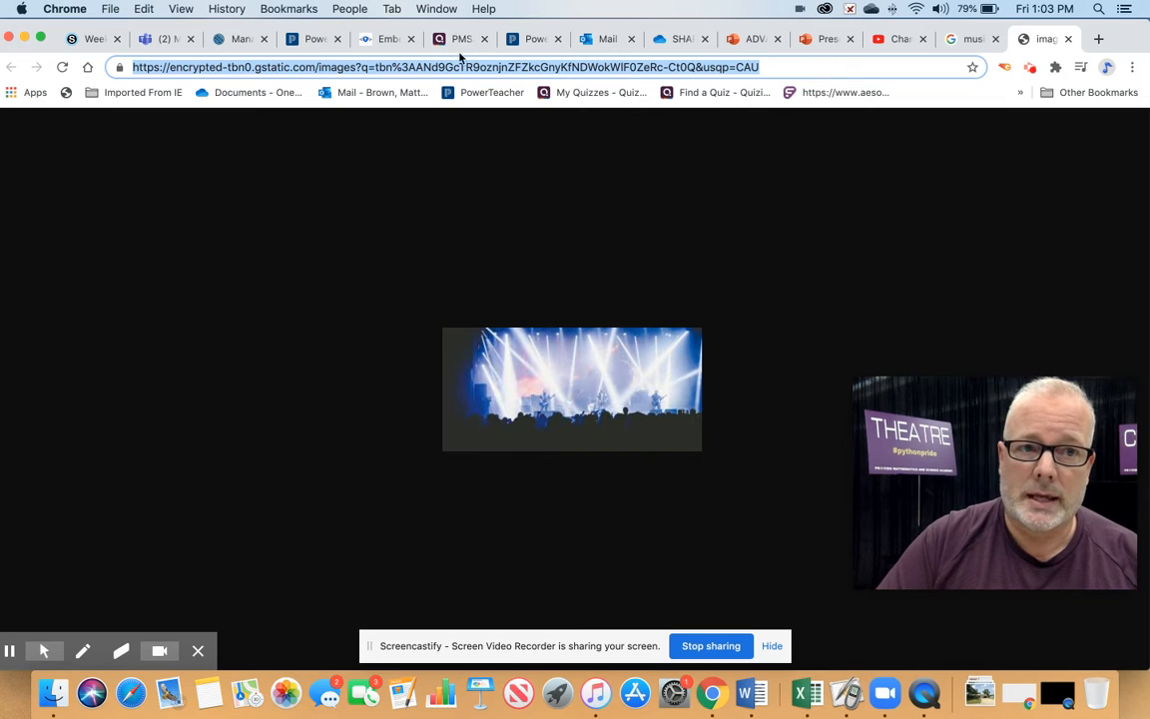
click(146, 9)
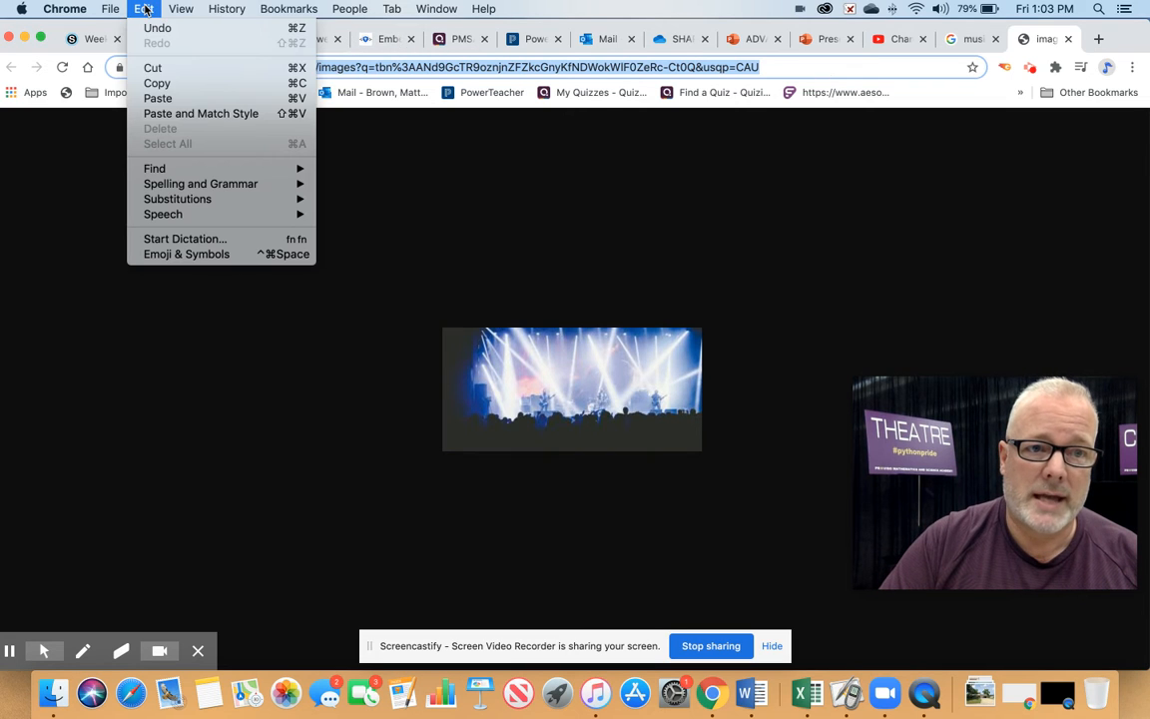
click(152, 83)
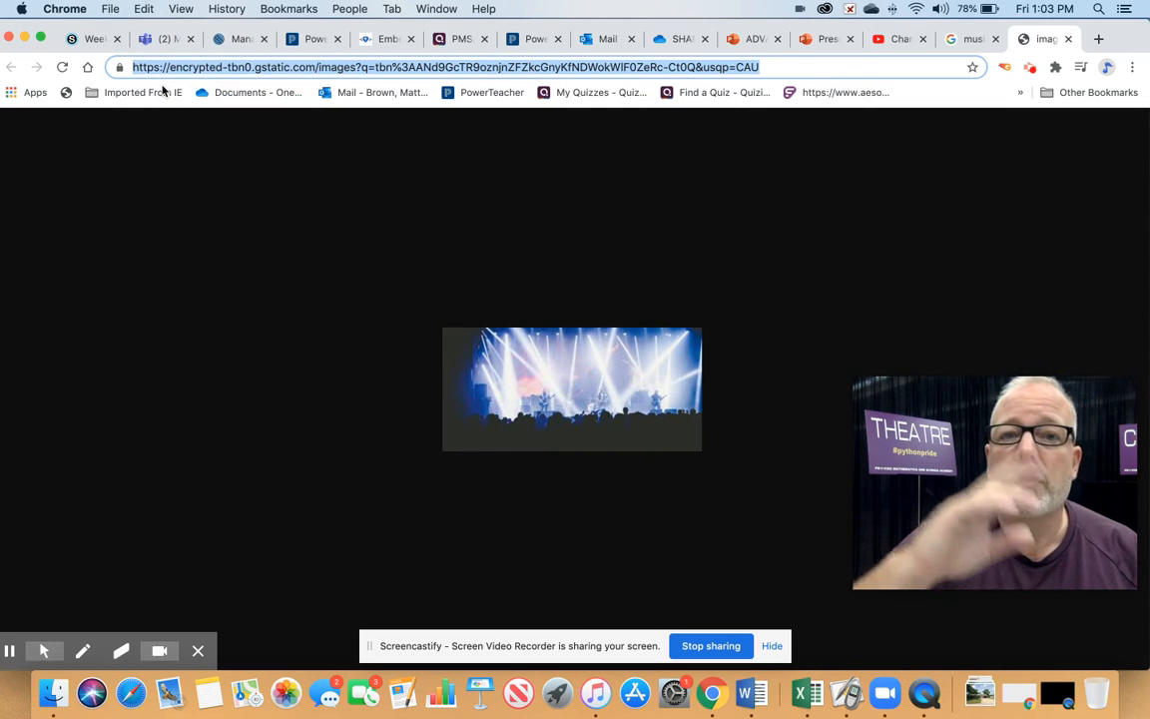
Return to the Schoology folder editor, paste the copied image address as the media link, and insert it into the description
click(94, 40)
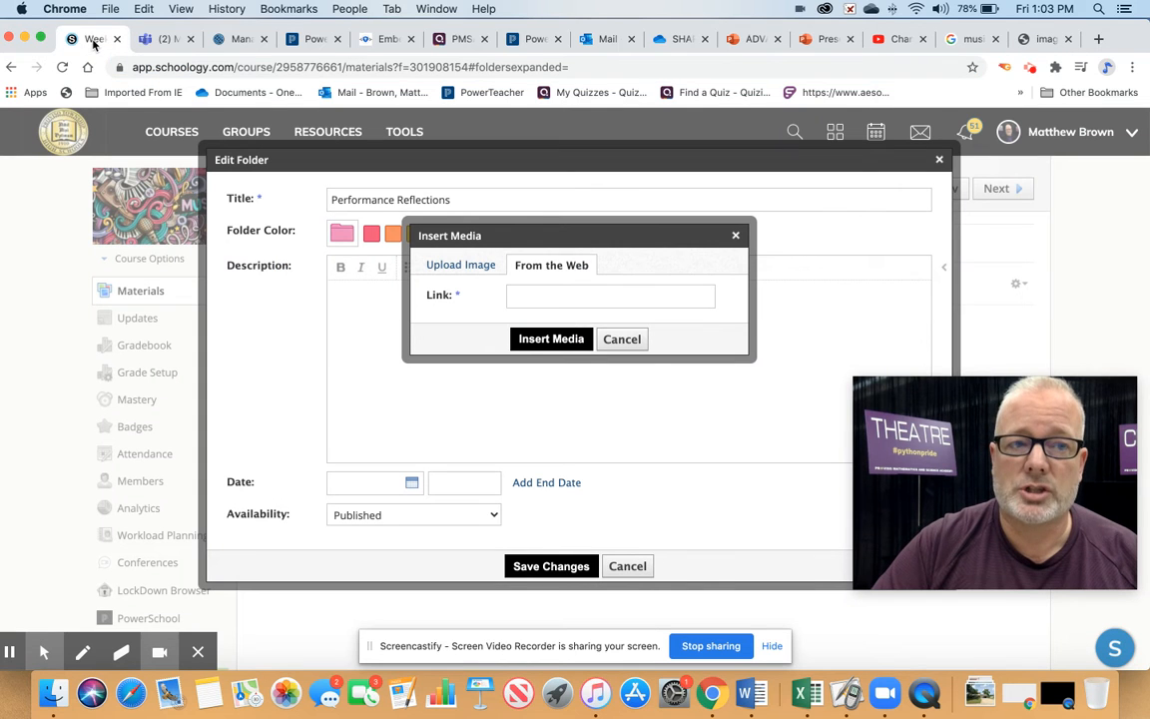
click(547, 288)
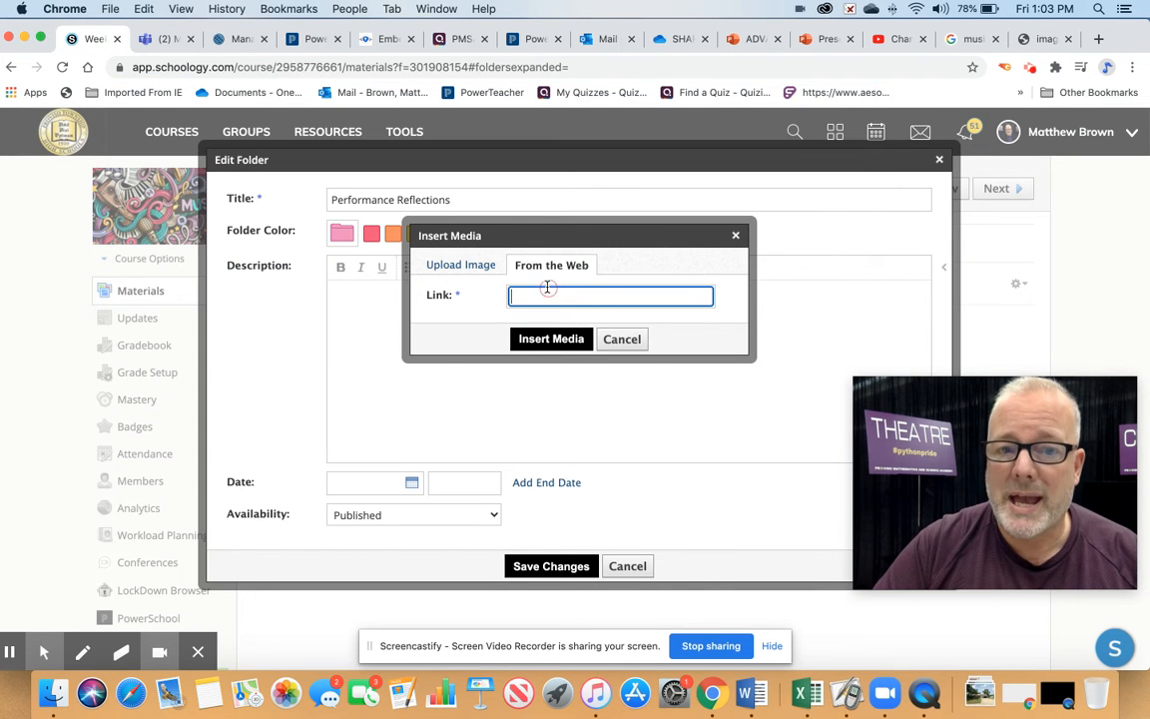
click(146, 10)
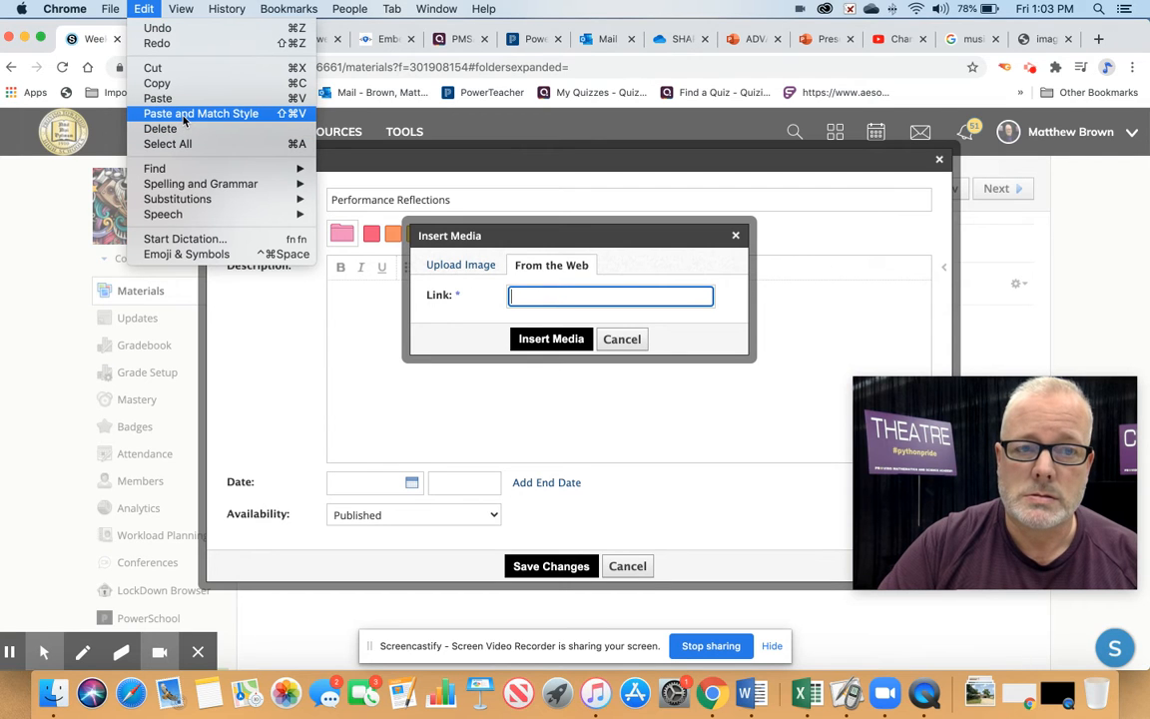
click(158, 97)
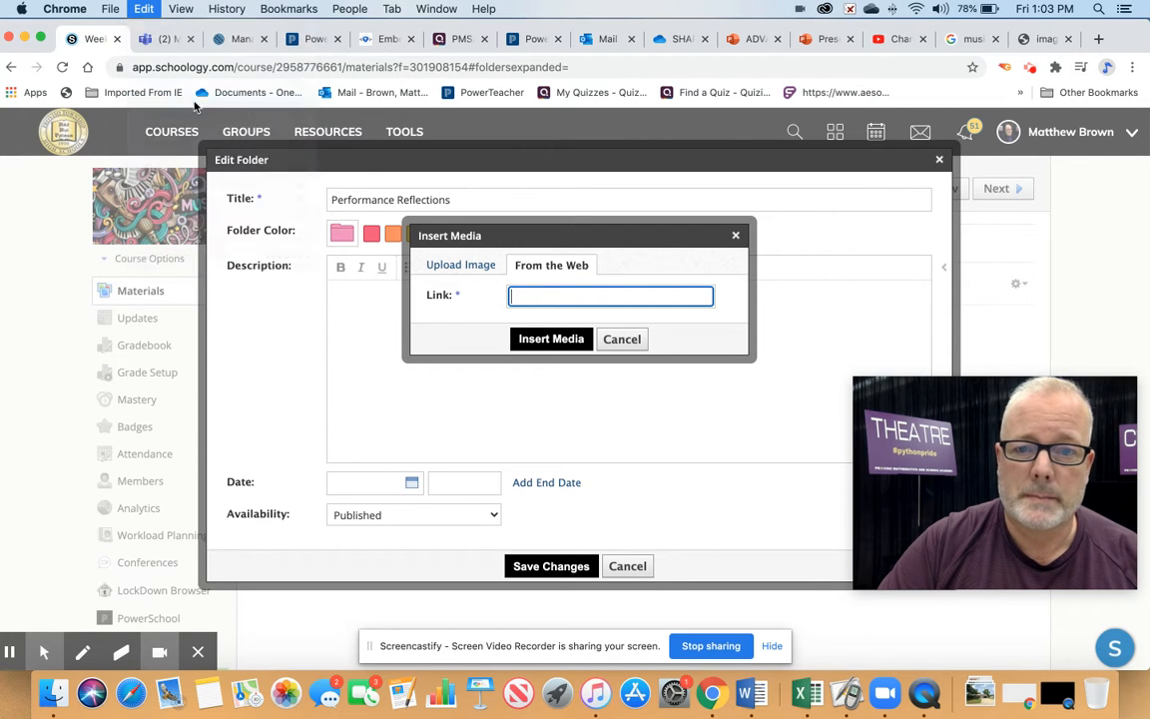
click(556, 341)
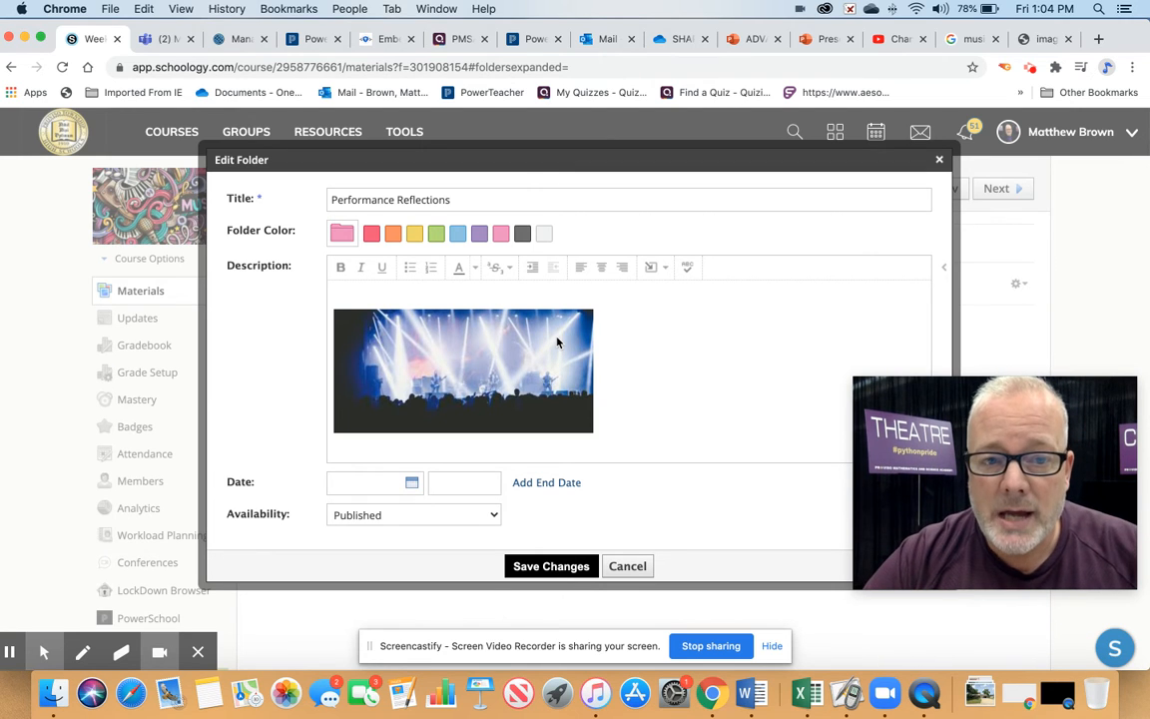
Shrink the concert image in the description freehand to about 161 x 77 and check its dimensions in the image settings
click(434, 372)
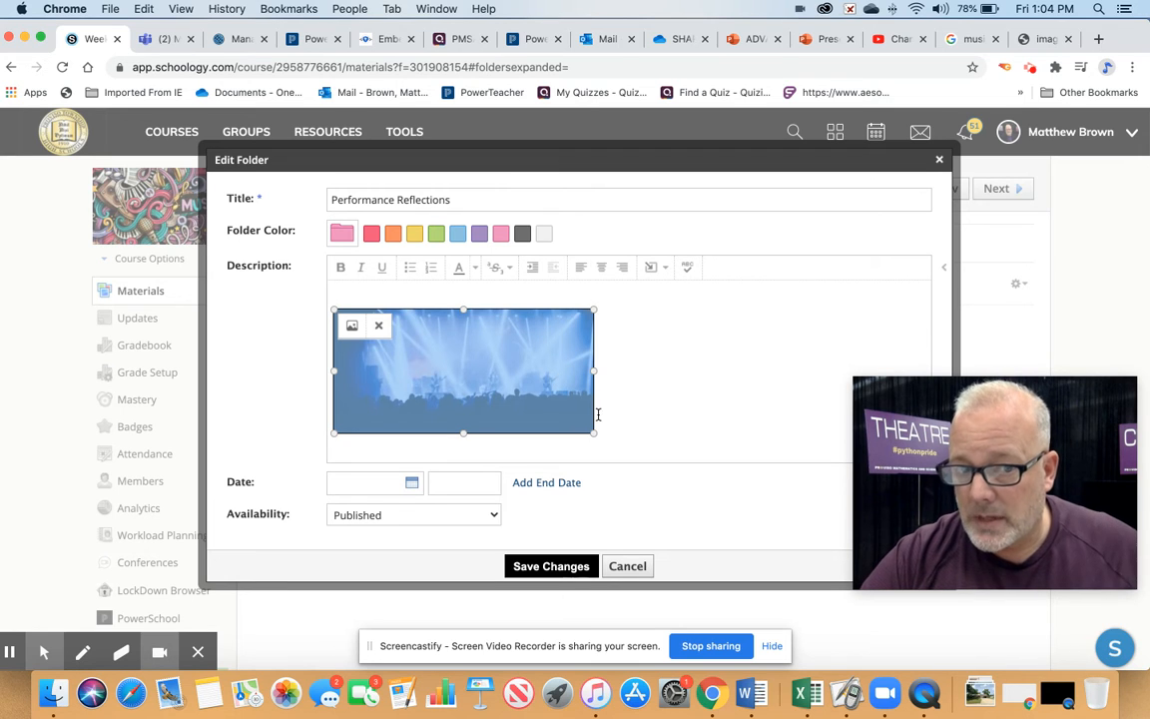
drag(593, 432, 430, 374)
click(351, 326)
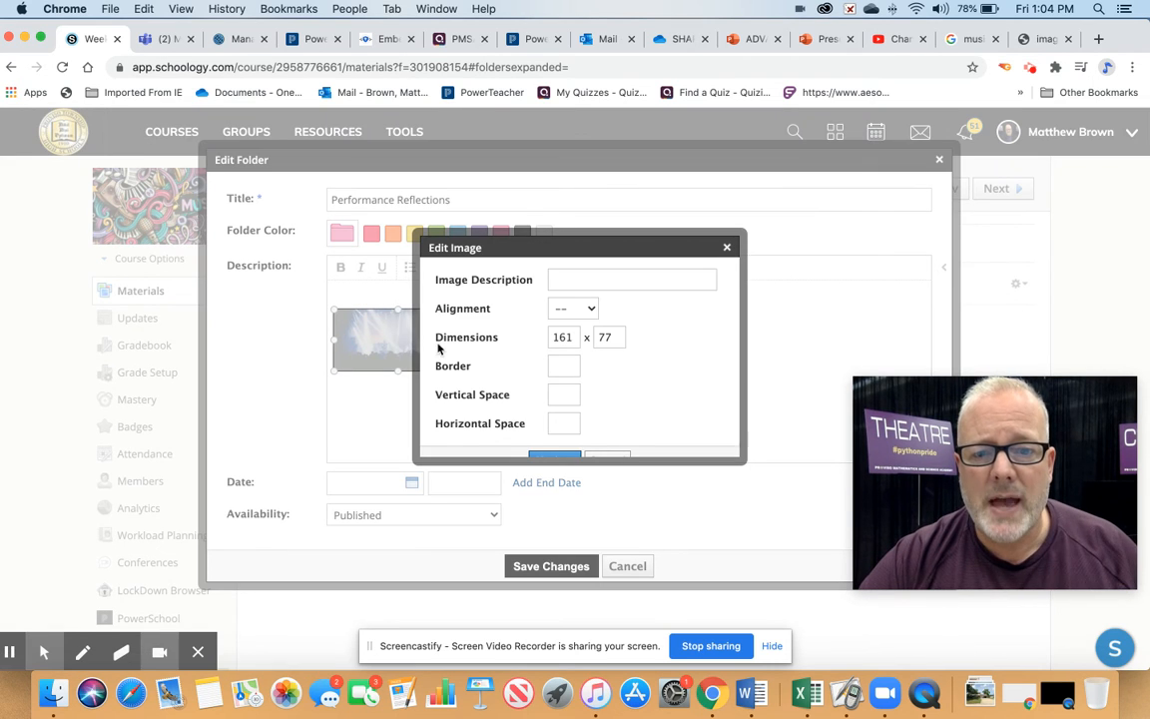
double_click(563, 340)
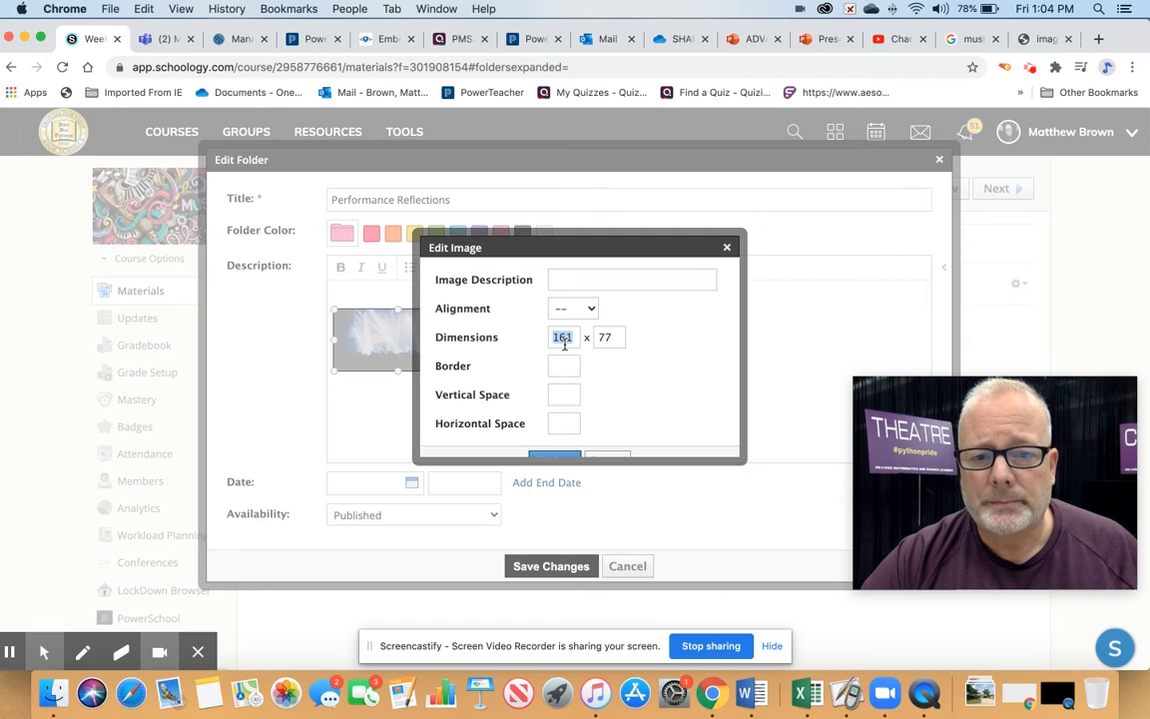
click(725, 249)
Set the concert image's dimensions to 100 x 50 and update it
mouse_move(350, 339)
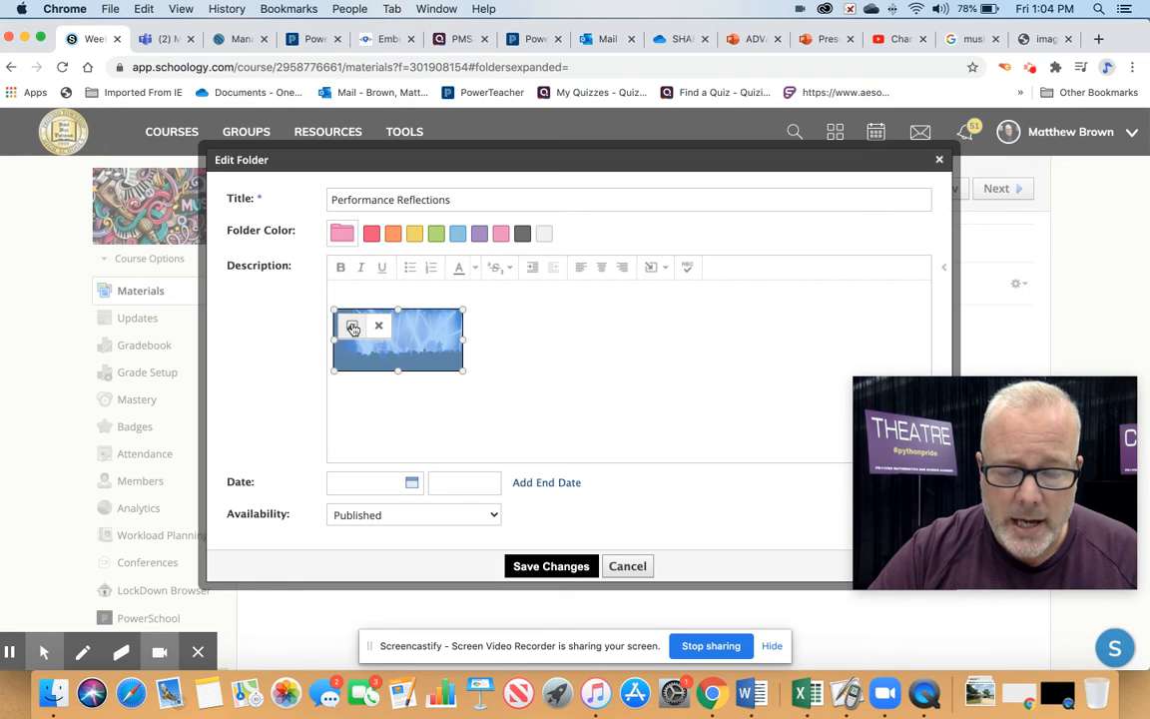
click(352, 328)
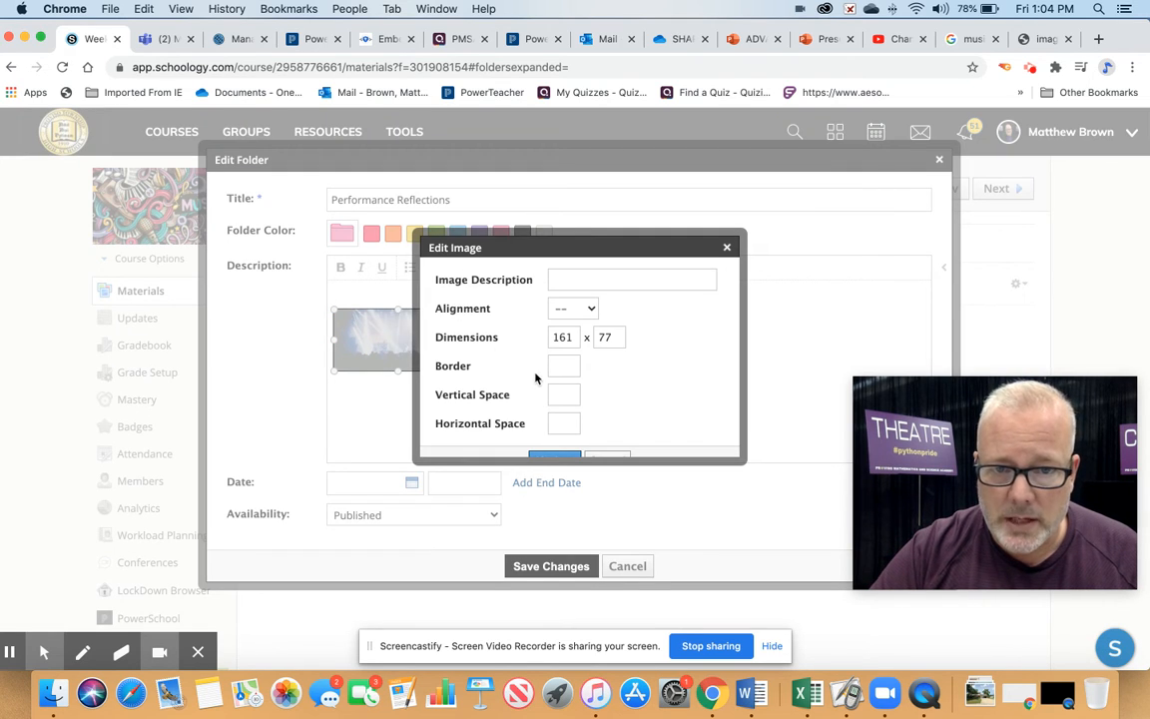
scroll(579, 289, down, 1)
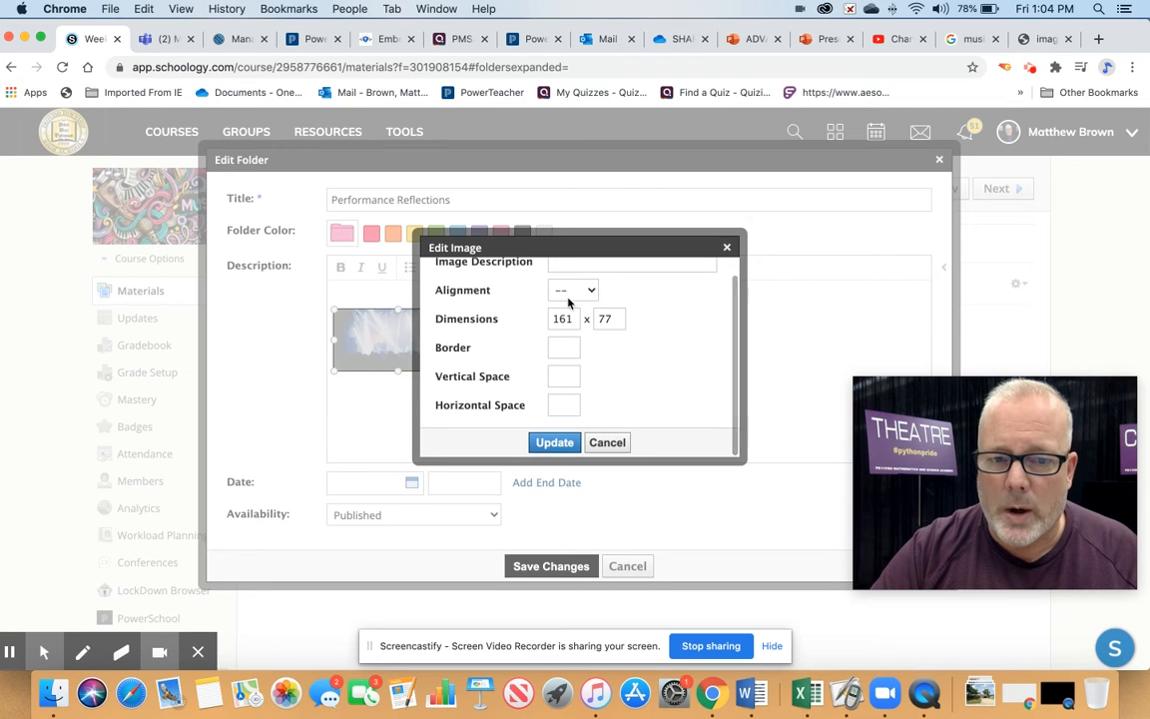
double_click(557, 313)
text(100)
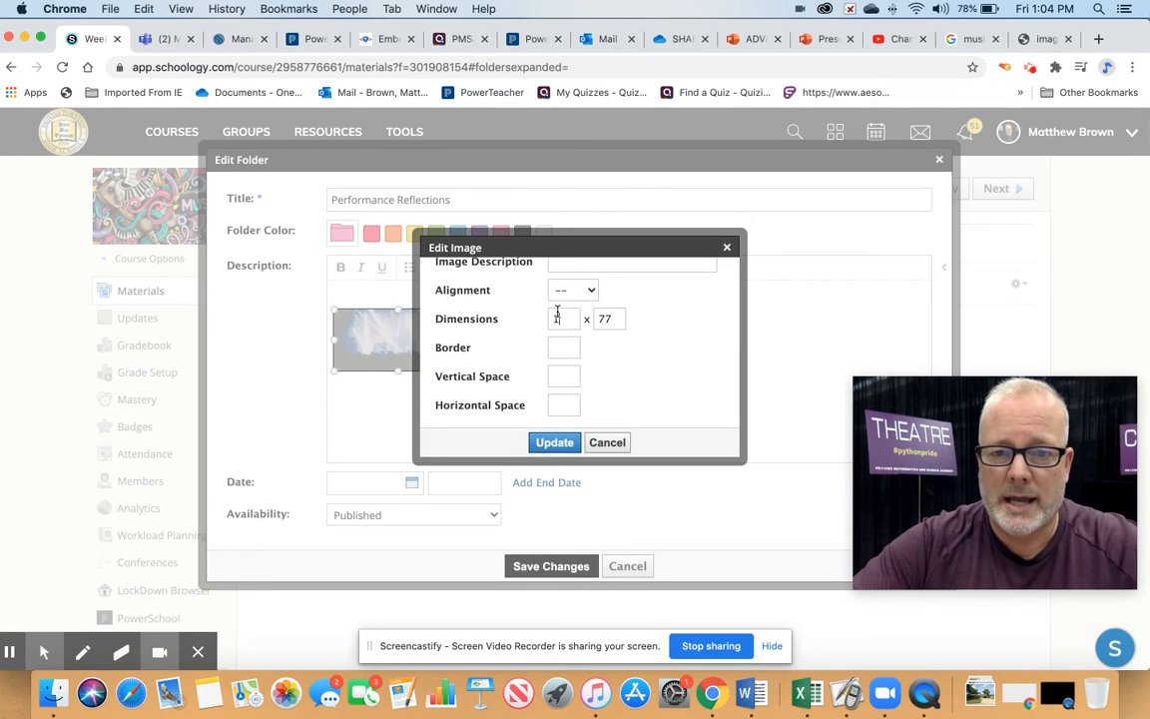
double_click(609, 318)
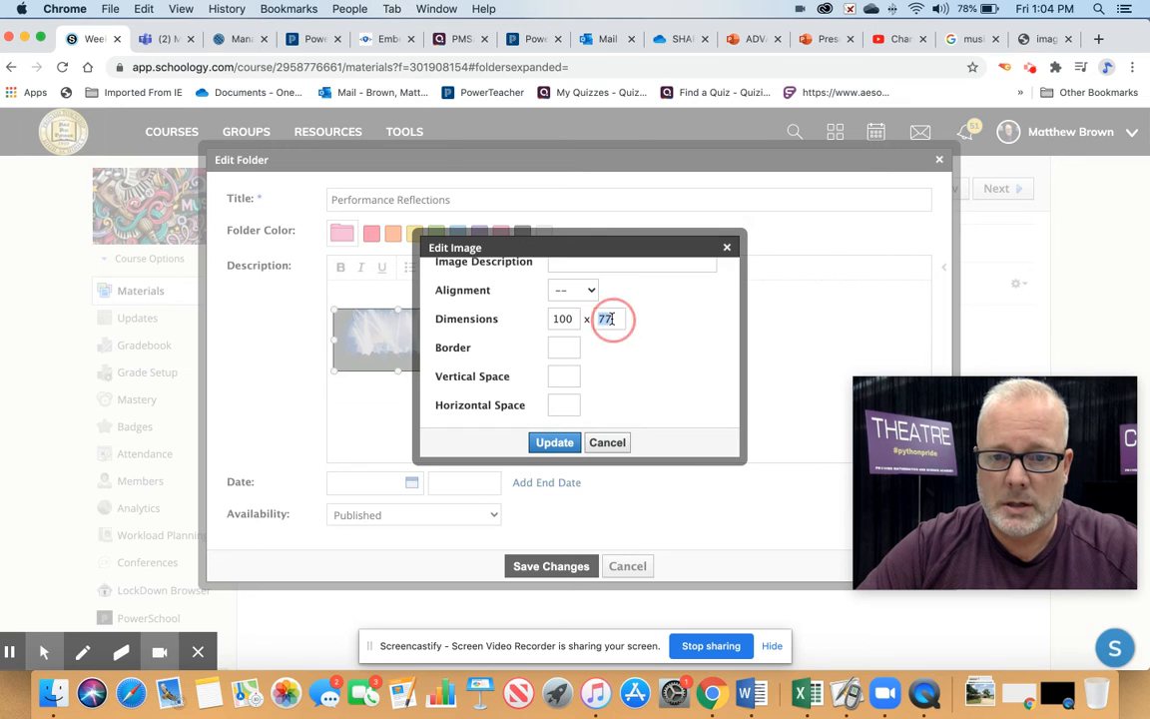
text(50)
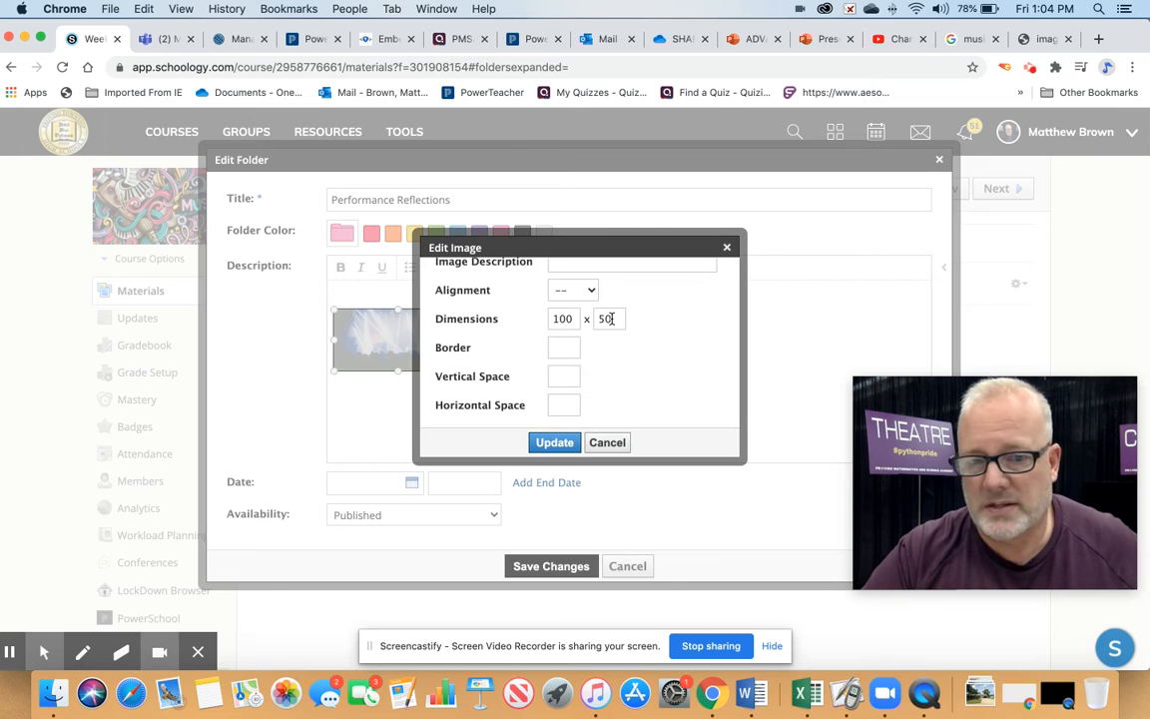
click(554, 442)
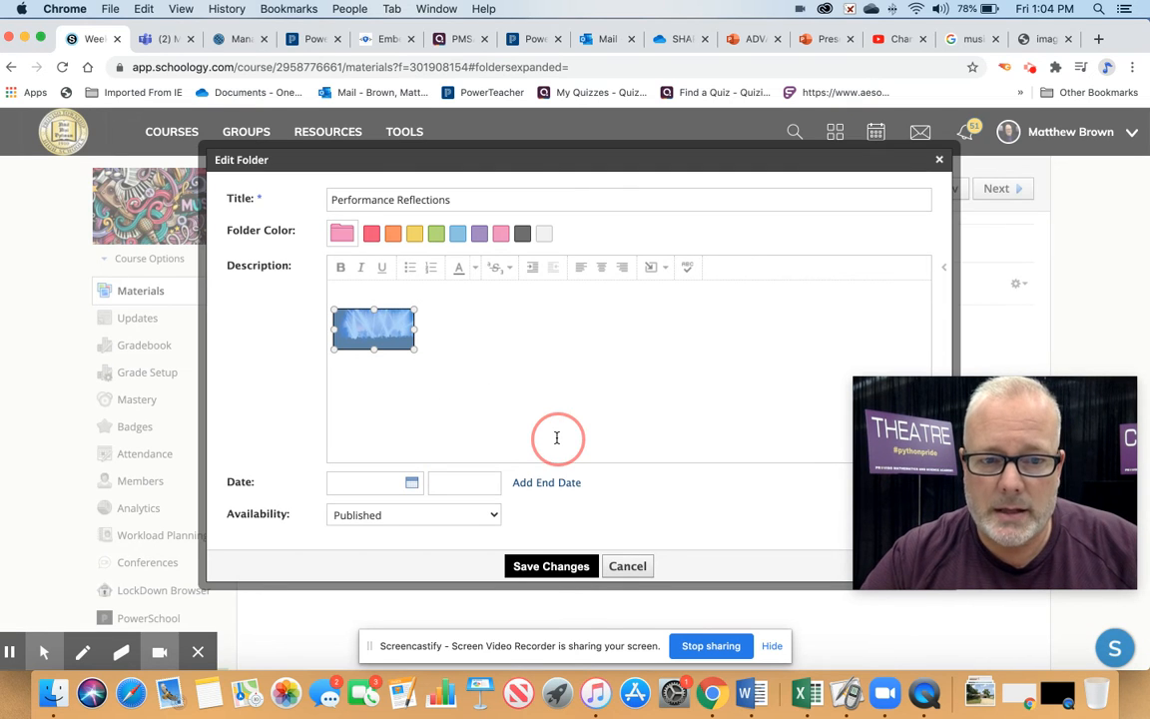
Save the changes to the Performance Reflections folder and open that folder from the weekly folder
click(552, 566)
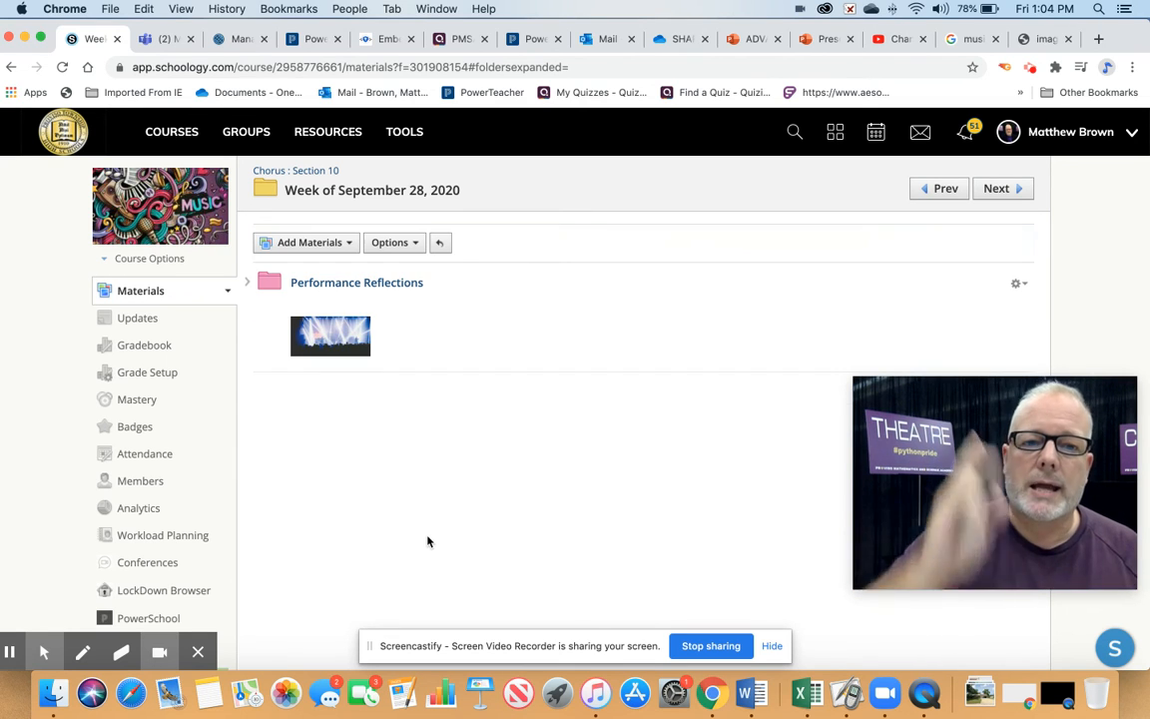
click(319, 284)
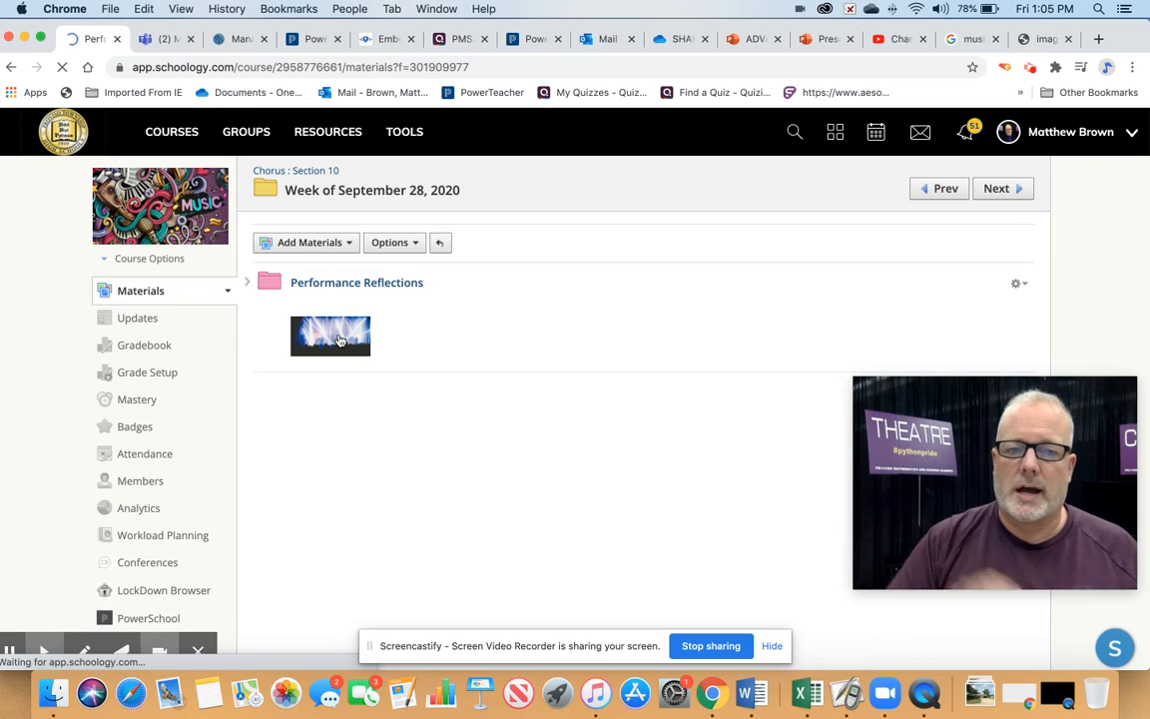